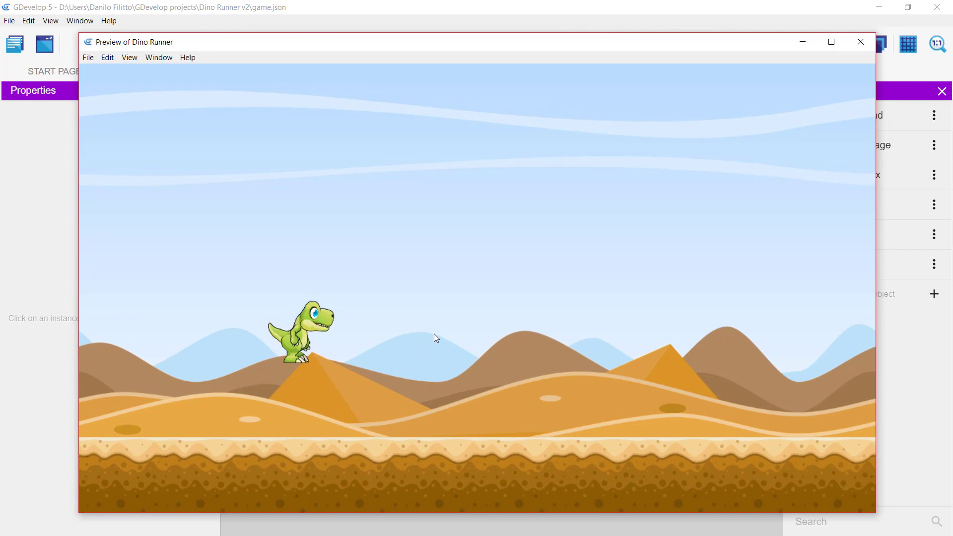
Test the dino's jump over the cactus obstacles in the running preview and close the preview
{"action": "key", "text": "space"}
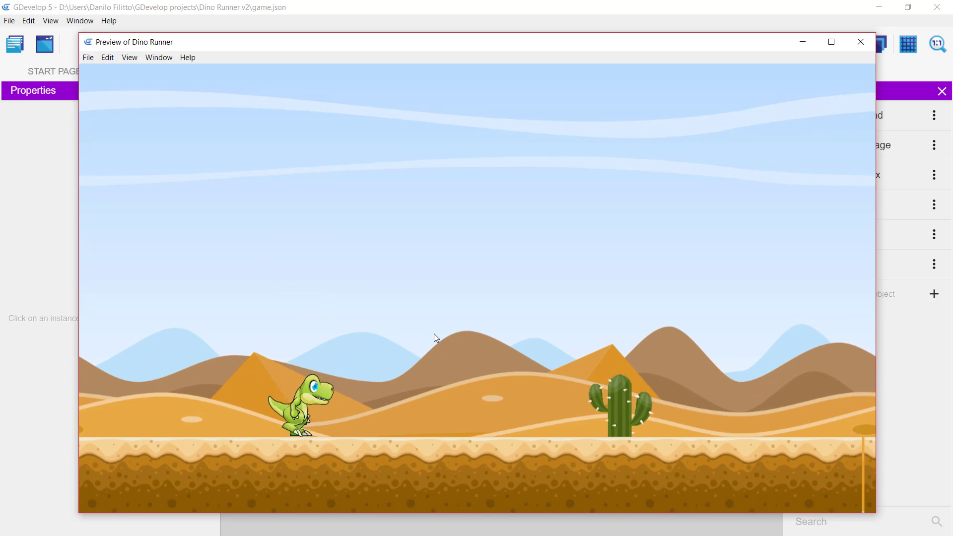
{"action": "key", "text": "space"}
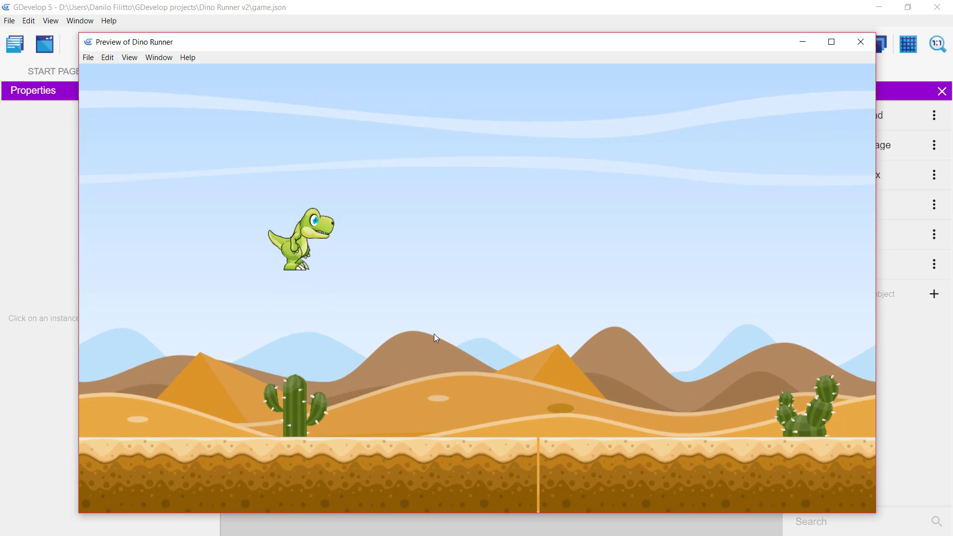
{"action": "left_click", "coordinate": [861, 42]}
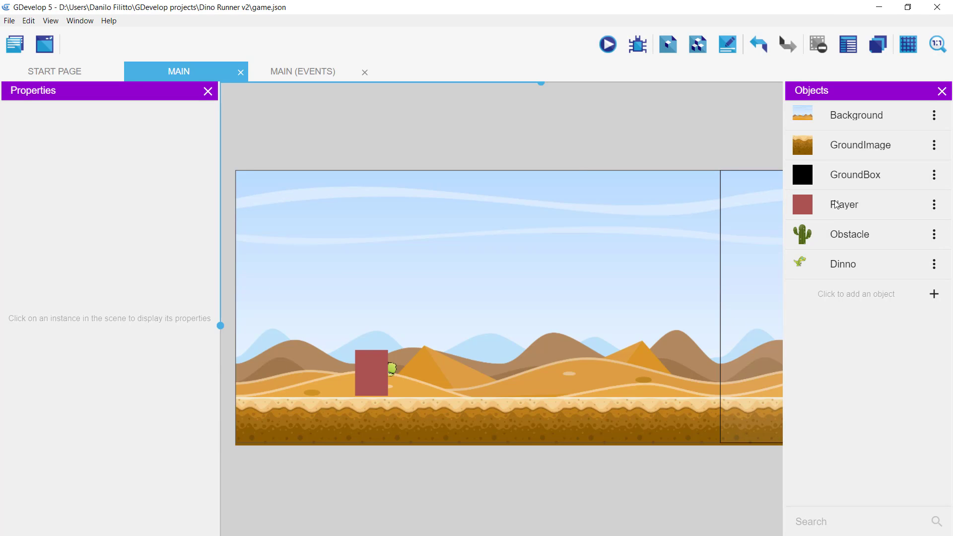
Examine the Origin and Center points of the Player object's sprite, and leave its editor without applying
{"action": "left_click", "coordinate": [935, 204]}
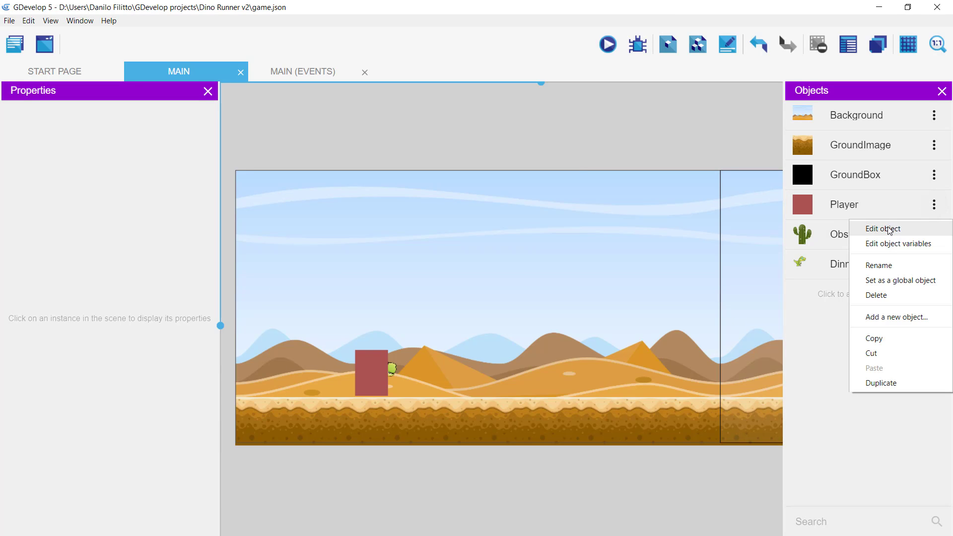
{"action": "left_click", "coordinate": [883, 229]}
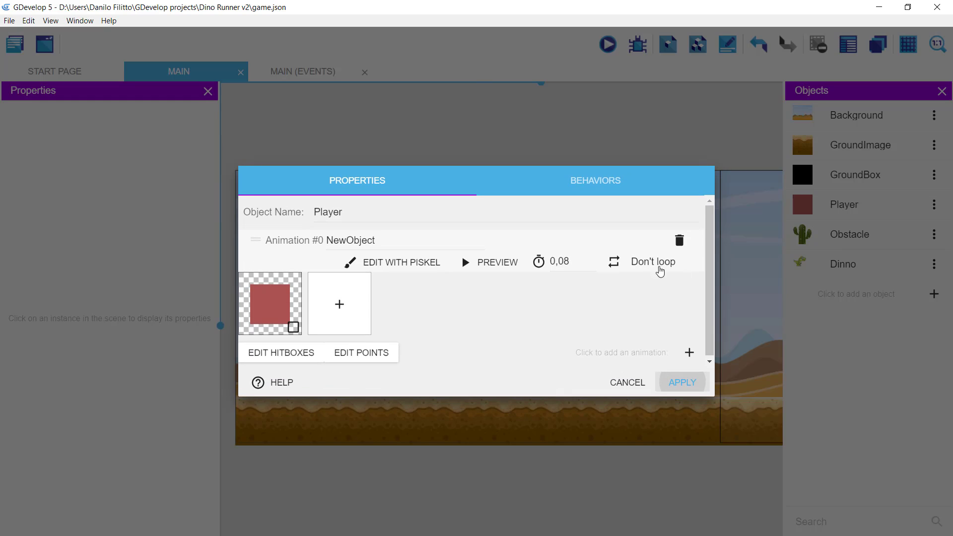
{"action": "left_click", "coordinate": [372, 356]}
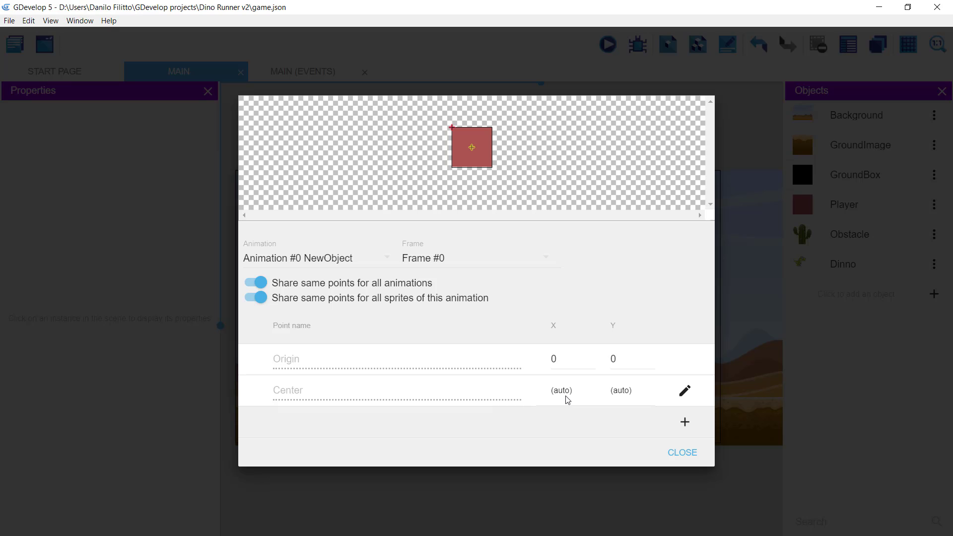
{"action": "left_click", "coordinate": [684, 453]}
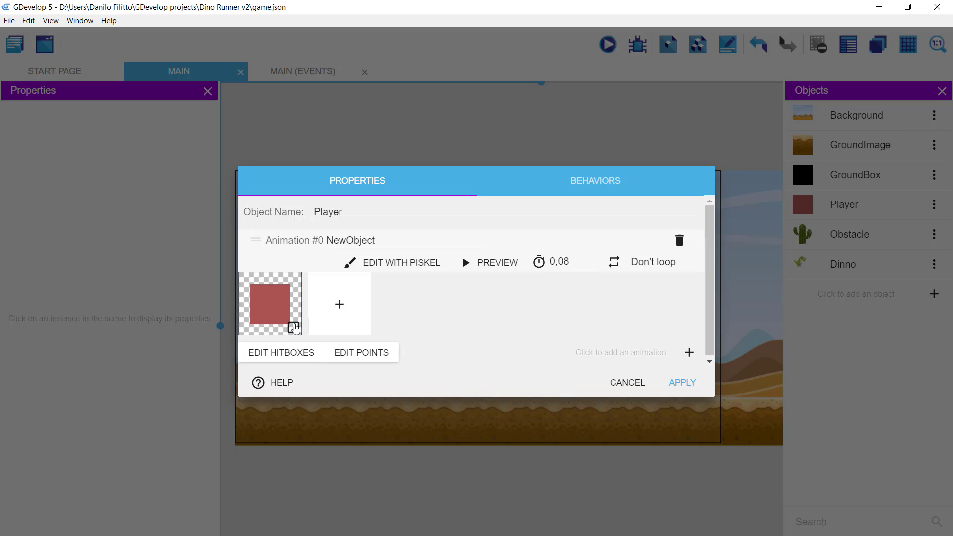
{"action": "left_click", "coordinate": [384, 354]}
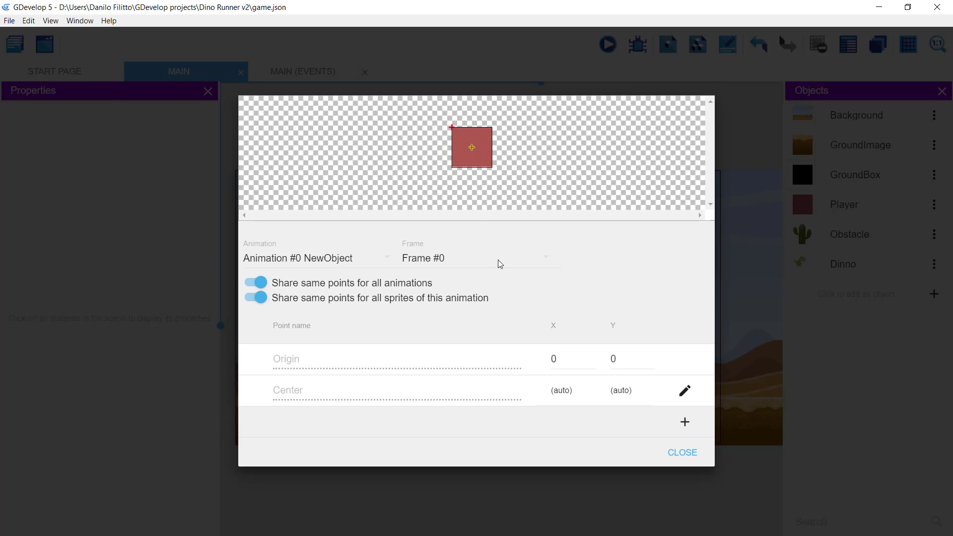
{"action": "left_click", "coordinate": [680, 452]}
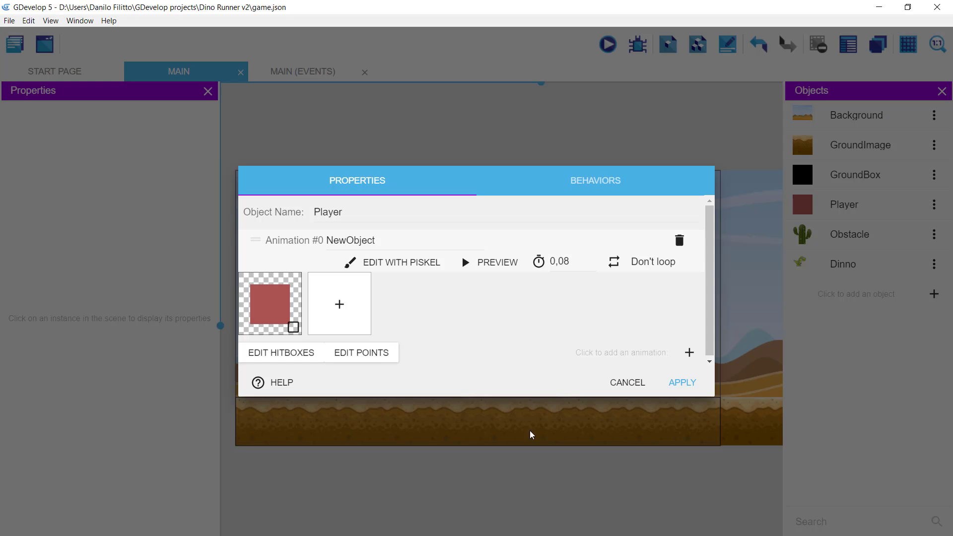
{"action": "left_click", "coordinate": [627, 383]}
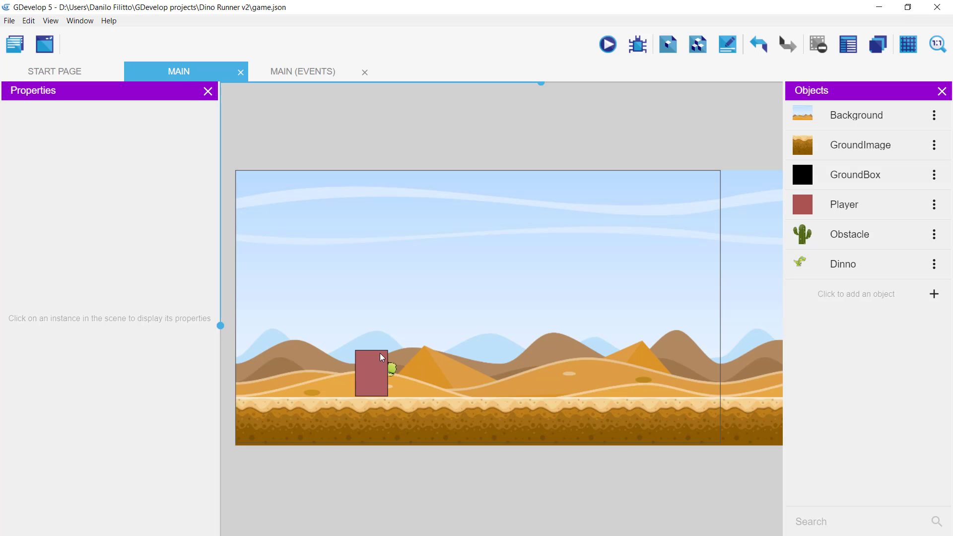
Review the event action that positions Dinno relative to the Player's point, and cancel out of it
{"action": "left_click", "coordinate": [297, 73]}
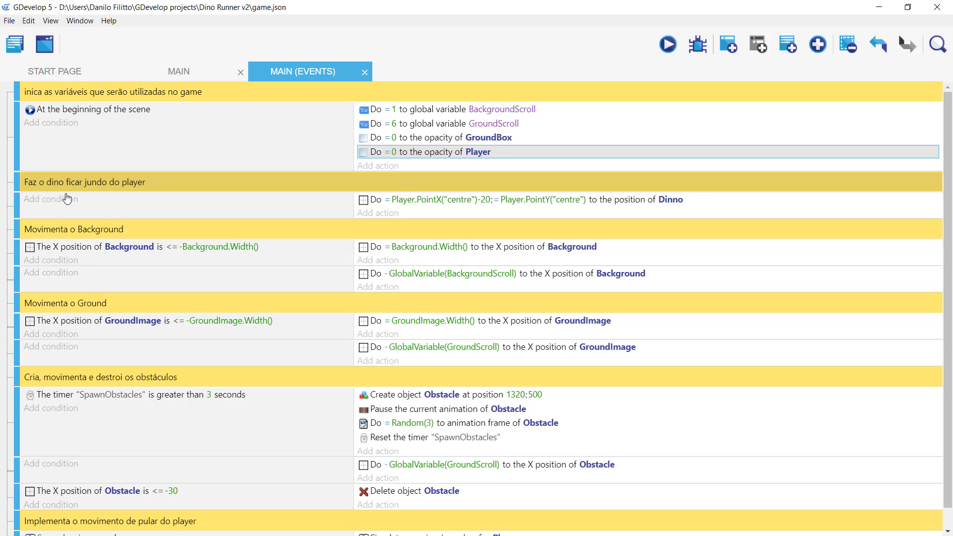
{"action": "double_click", "coordinate": [714, 201]}
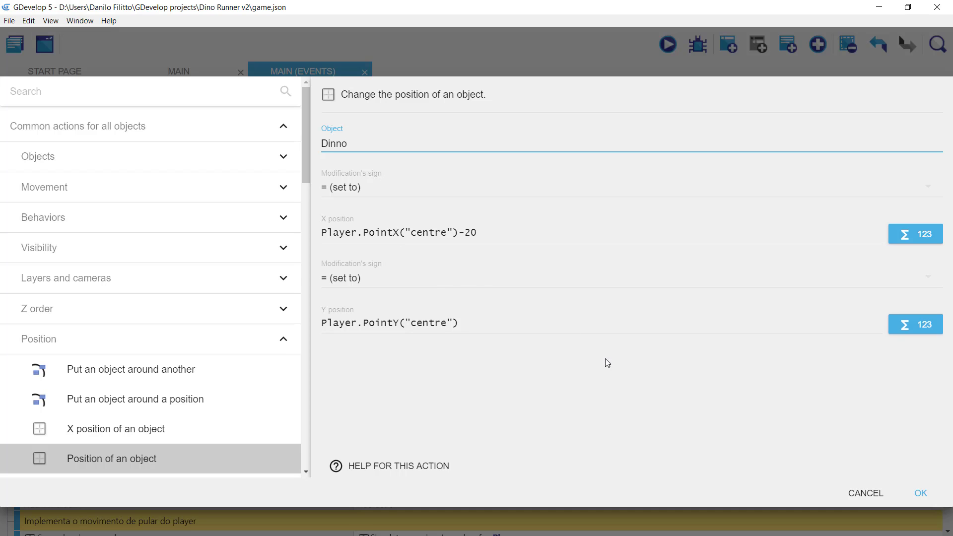
{"action": "left_click", "coordinate": [855, 491]}
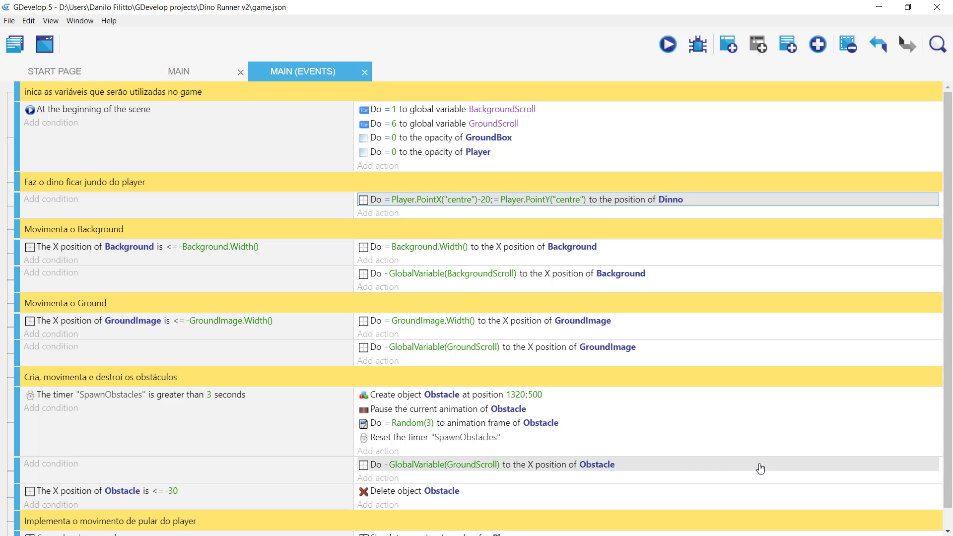
Check the names of the points defined on the Player object again, and cancel its editor
{"action": "left_click", "coordinate": [181, 73]}
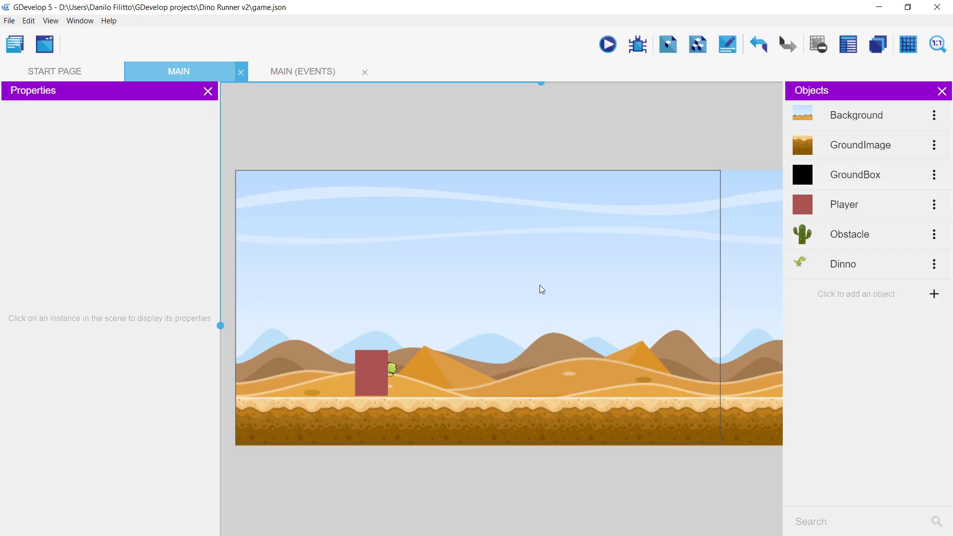
{"action": "left_click", "coordinate": [935, 204]}
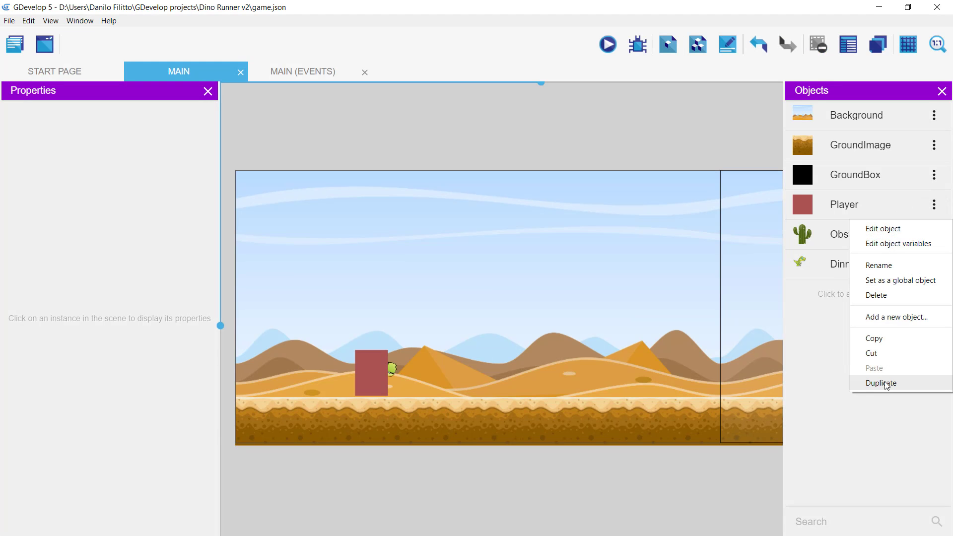
{"action": "left_click", "coordinate": [892, 230]}
{"action": "left_click", "coordinate": [355, 353]}
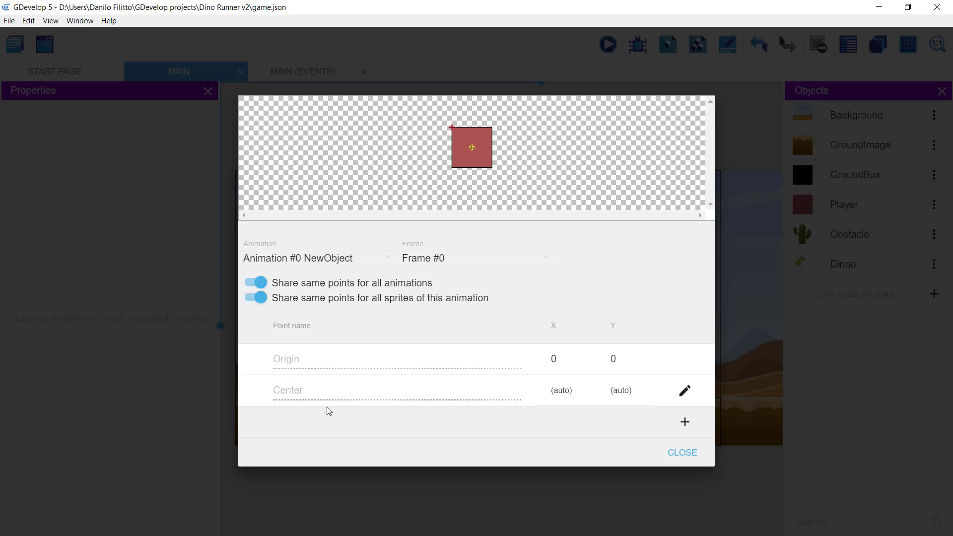
{"action": "left_click", "coordinate": [680, 452]}
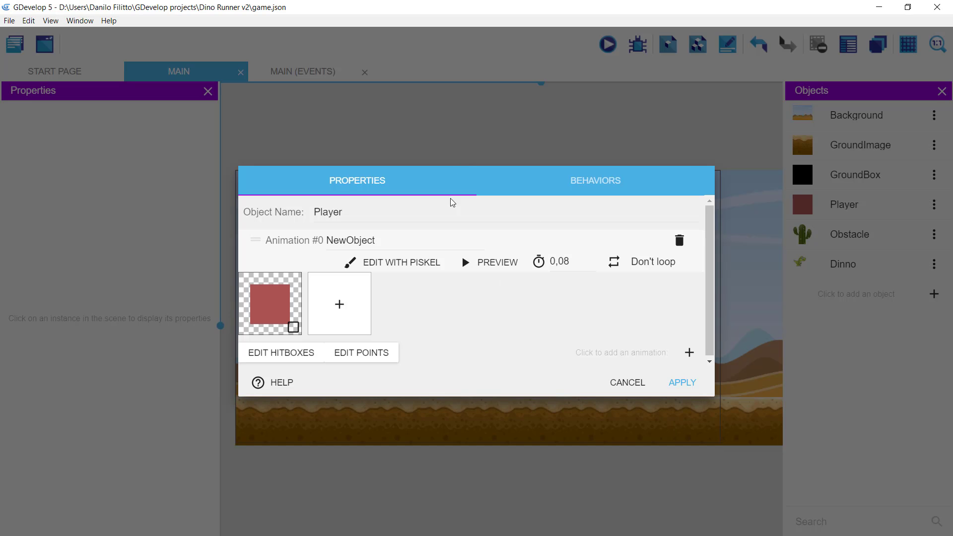
{"action": "left_click", "coordinate": [628, 388]}
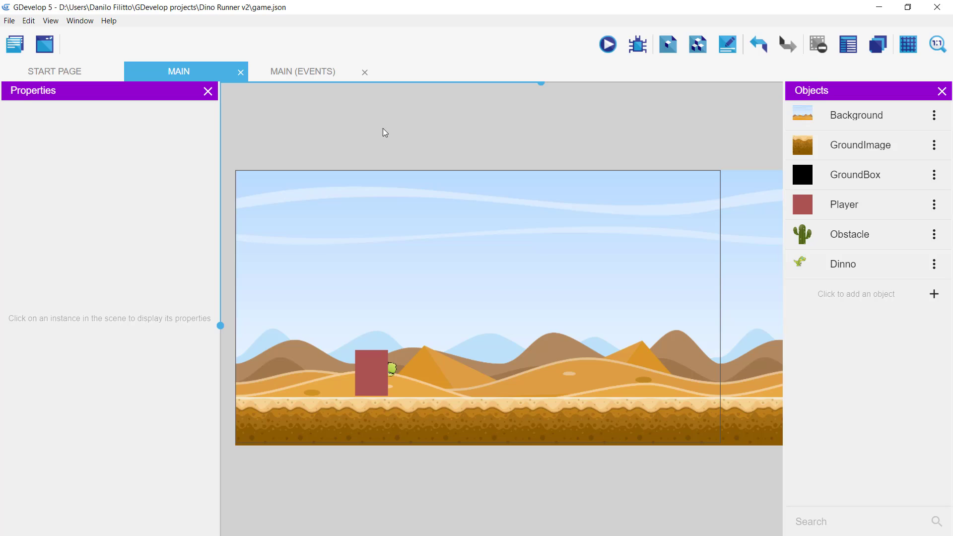
Set the X position in Dinno's position action to Player.PointX("Origin")-20
{"action": "left_click", "coordinate": [307, 71]}
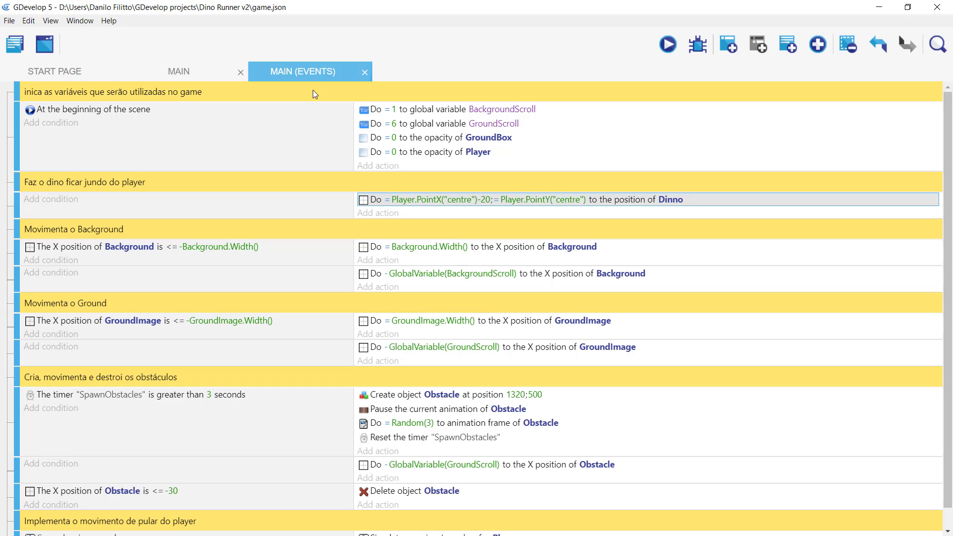
{"action": "double_click", "coordinate": [531, 201]}
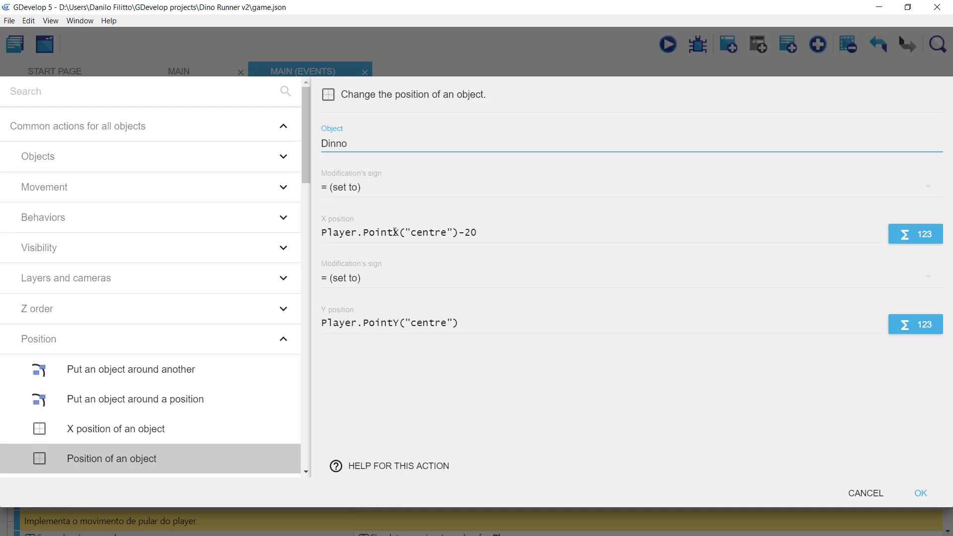
{"action": "left_click_drag", "start_coordinate": [448, 233], "coordinate": [413, 234]}
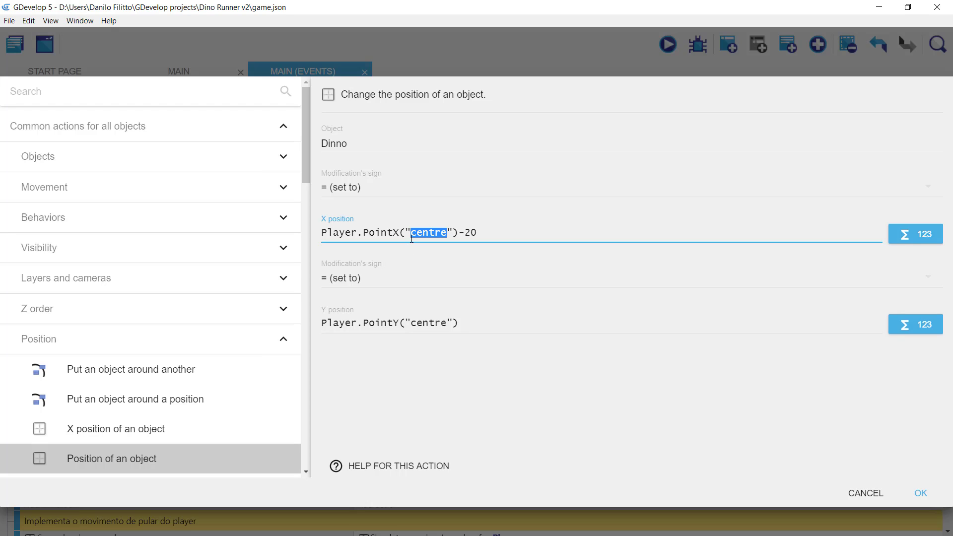
{"action": "type", "text": "Orin"}
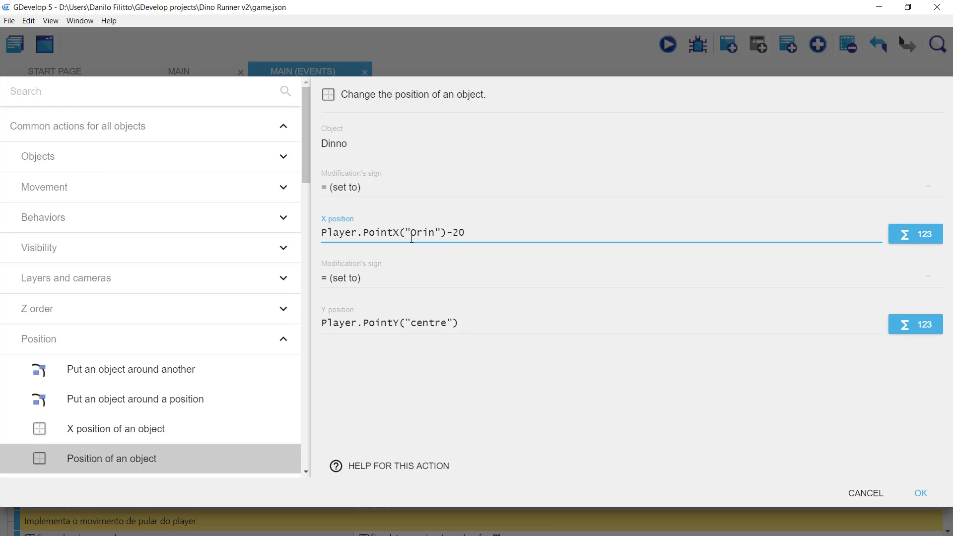
{"action": "type", "text": "g"}
{"action": "key", "text": "BackSpace"}
{"action": "key", "text": "BackSpace"}
{"action": "type", "text": "gin"}
Set the Y position in Dinno's position action to Player.PointY("Origin") and accept the action
{"action": "left_click_drag", "start_coordinate": [446, 320], "coordinate": [414, 323]}
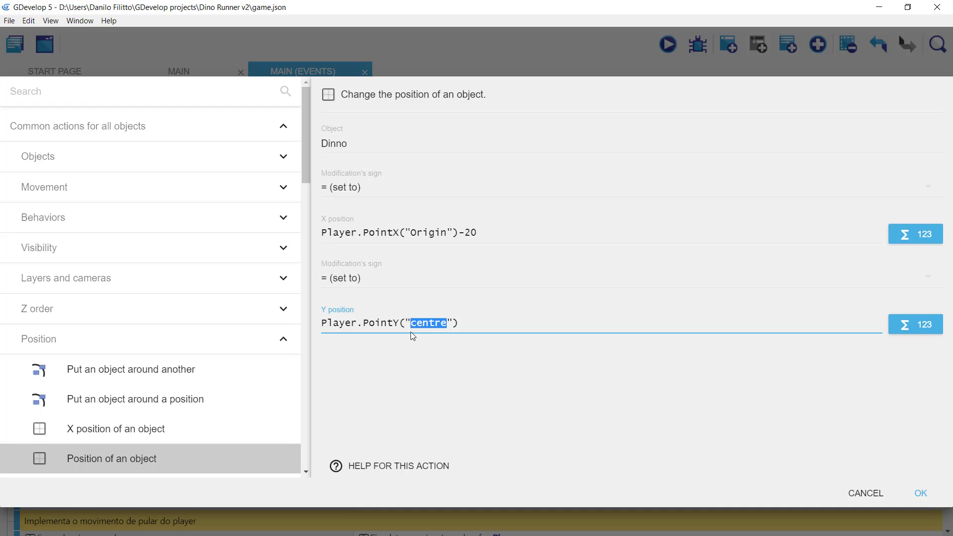
{"action": "key", "text": "BackSpace"}
{"action": "type", "text": "Origin"}
{"action": "left_click", "coordinate": [918, 493]}
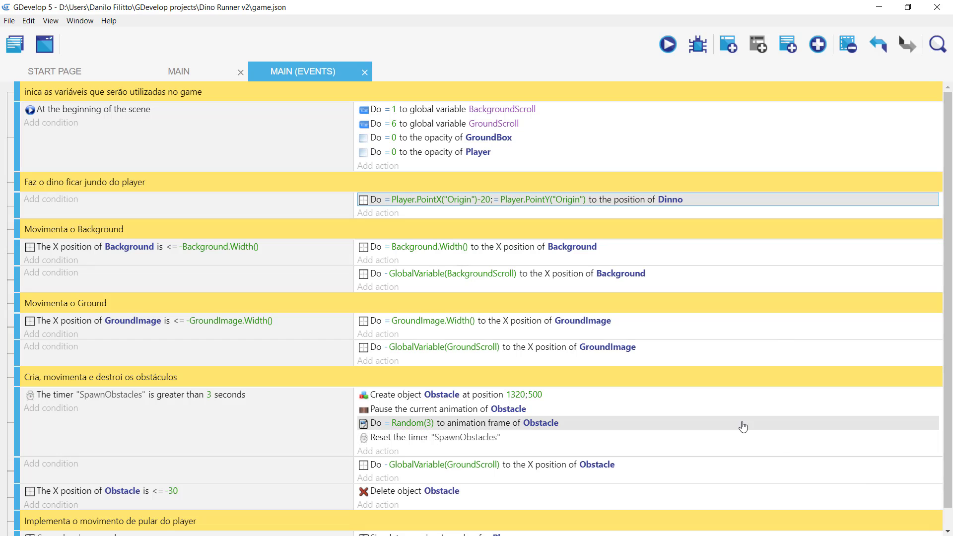
Examine where the Origin point lies on the Player sprite, and close the object editor
{"action": "left_click", "coordinate": [199, 64]}
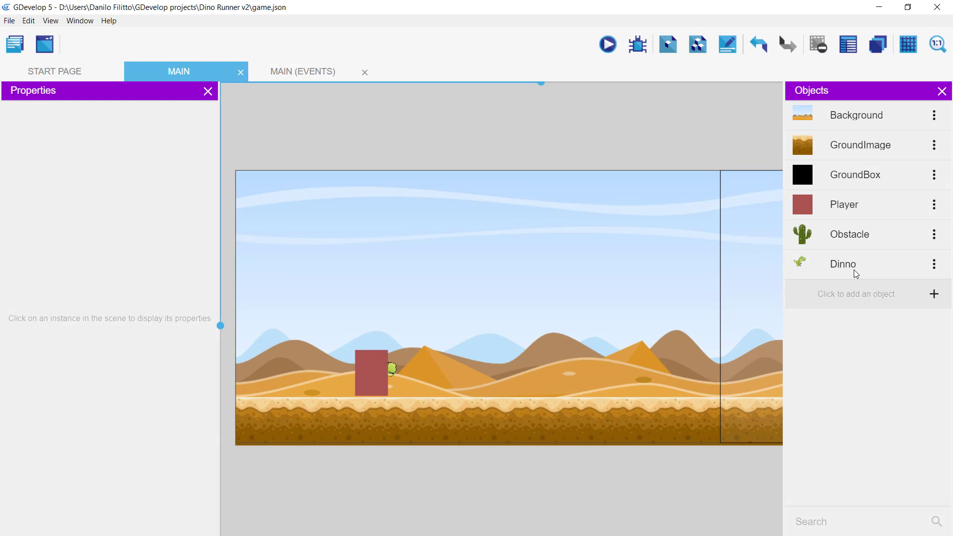
{"action": "left_click", "coordinate": [934, 204]}
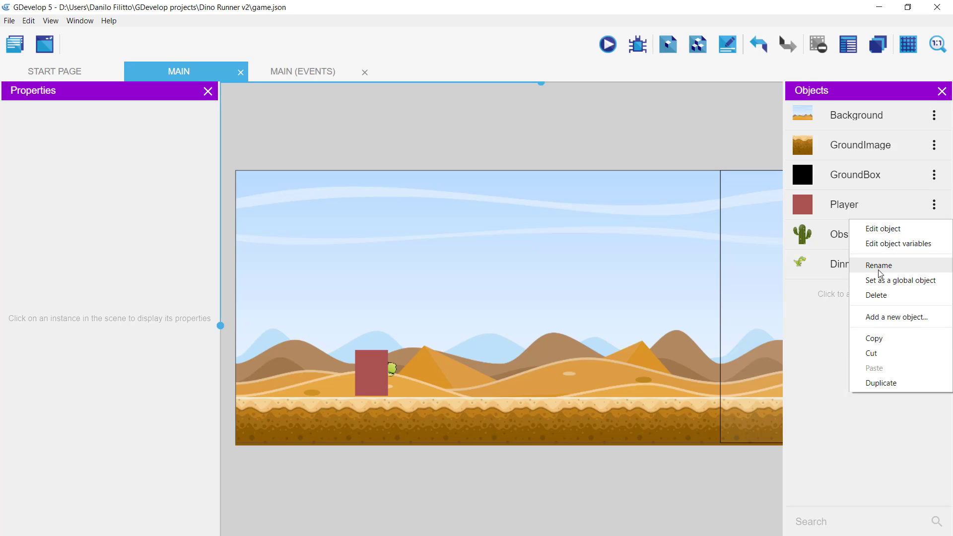
{"action": "left_click", "coordinate": [883, 231]}
{"action": "left_click", "coordinate": [367, 356]}
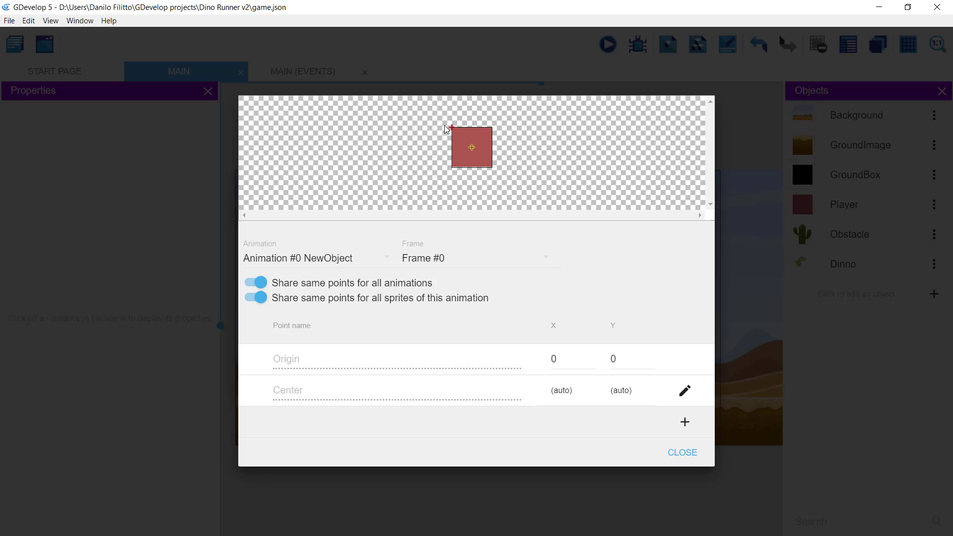
{"action": "left_click", "coordinate": [680, 452]}
{"action": "left_click", "coordinate": [689, 383]}
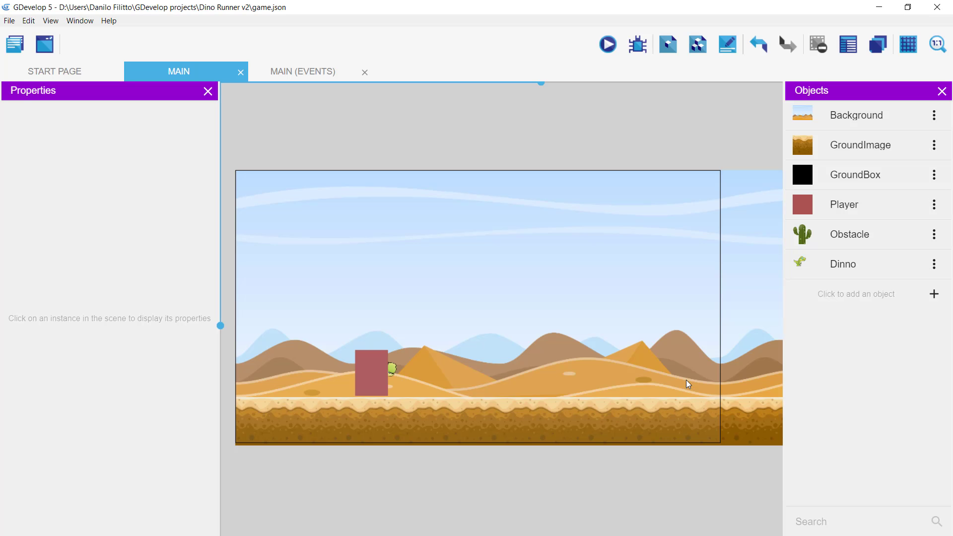
Set the Player's opacity at the beginning of the scene to 150
{"action": "left_click", "coordinate": [300, 74]}
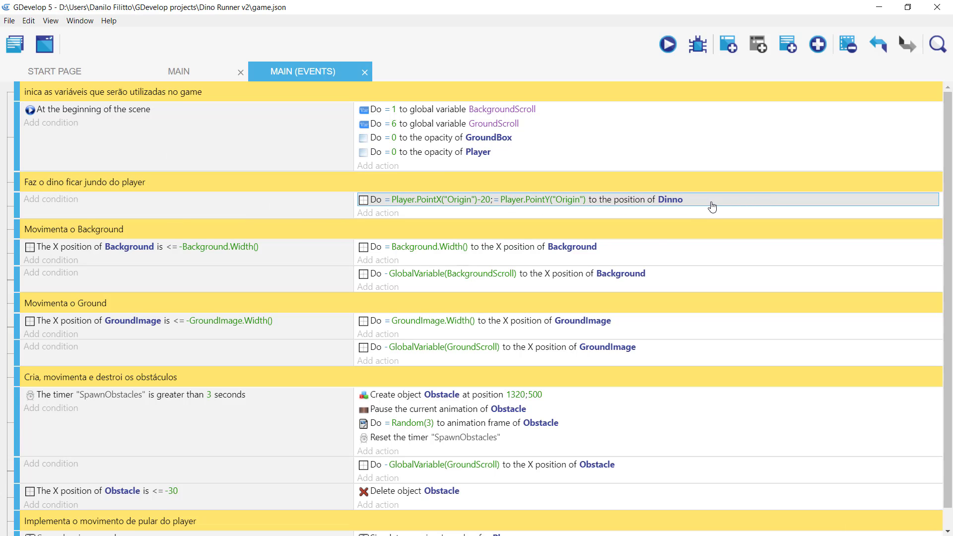
{"action": "double_click", "coordinate": [519, 152]}
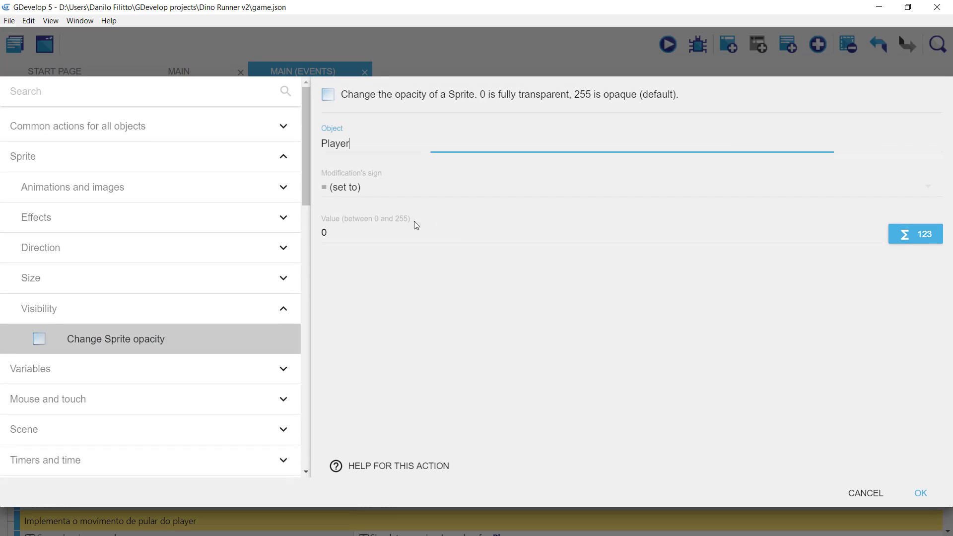
{"action": "left_click_drag", "start_coordinate": [383, 224], "coordinate": [308, 233]}
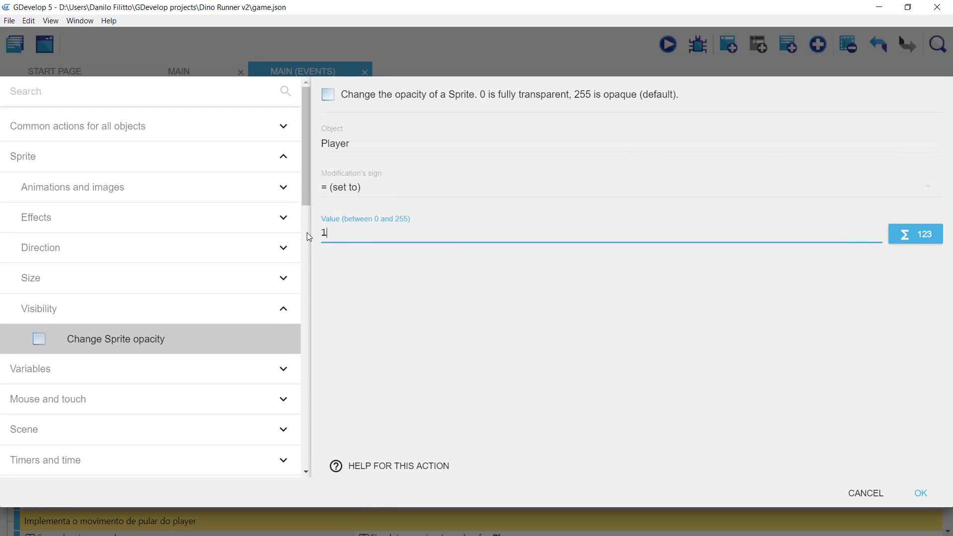
{"action": "type", "text": "150"}
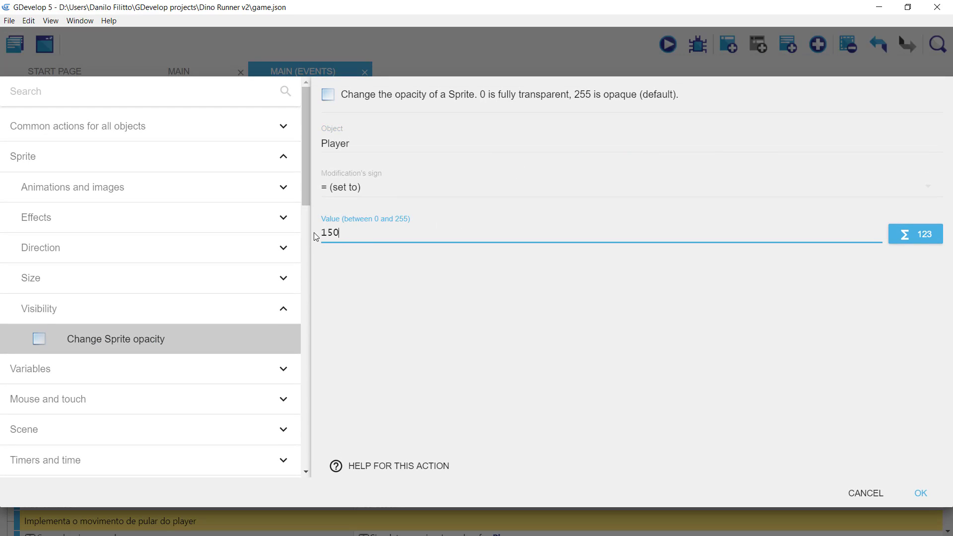
{"action": "left_click", "coordinate": [919, 493]}
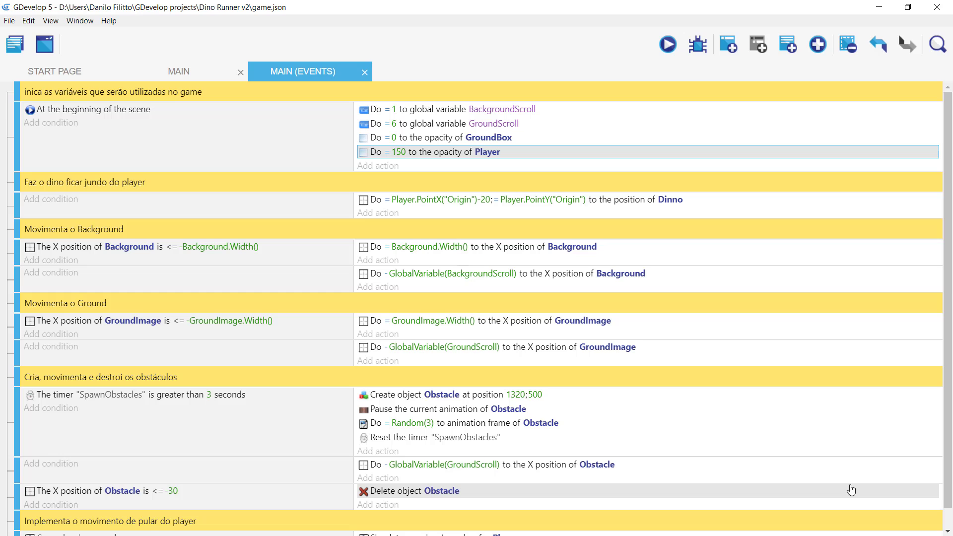
Examine where the Origin and Center points lie on the Dinno sprite, and leave the object editor without applying changes
{"action": "left_click", "coordinate": [179, 71]}
{"action": "left_click", "coordinate": [934, 265]}
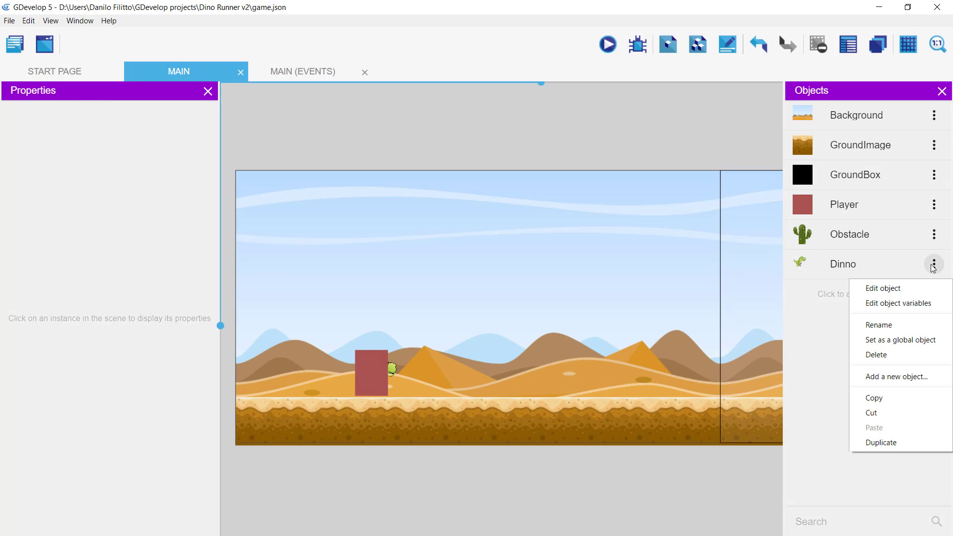
{"action": "left_click", "coordinate": [883, 288]}
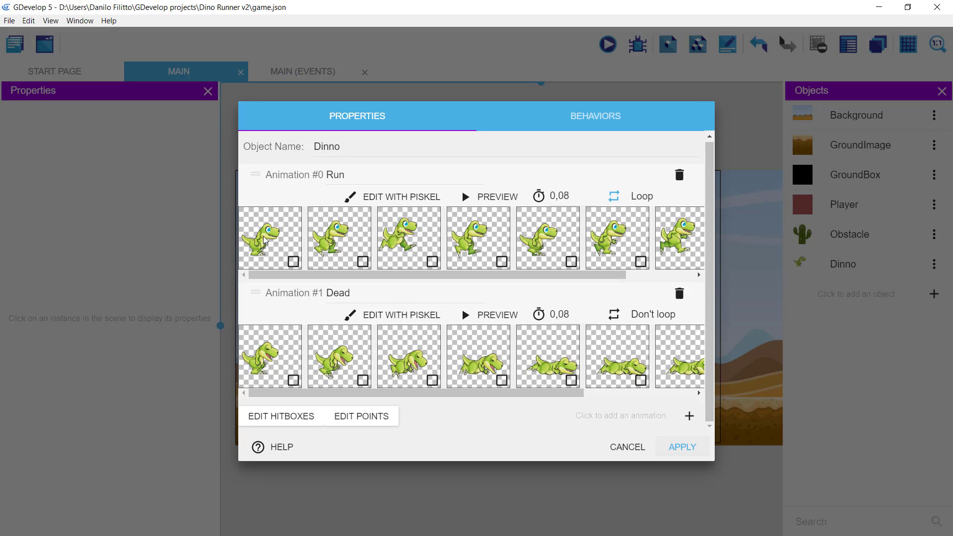
{"action": "left_click", "coordinate": [362, 417]}
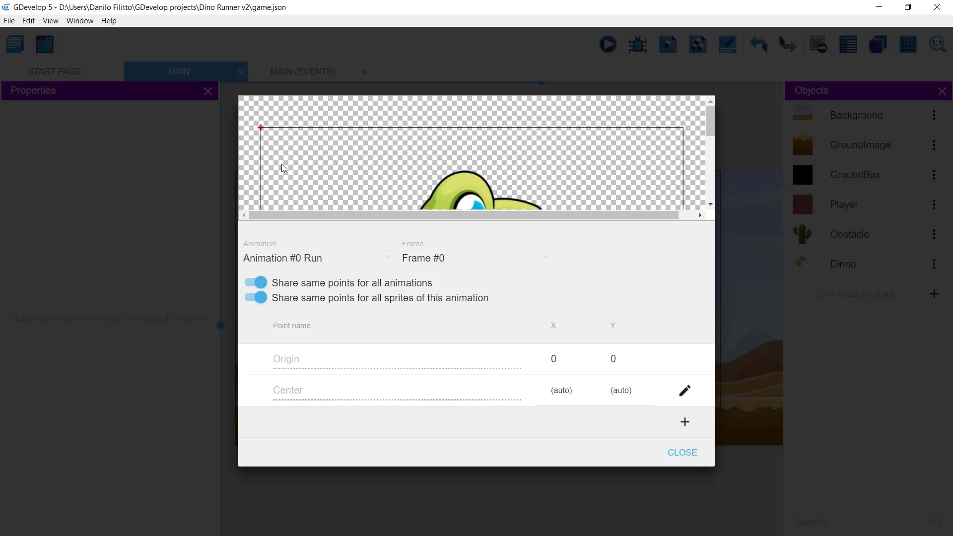
{"action": "scroll", "coordinate": [503, 172], "scroll_direction": "down", "scroll_amount": 3}
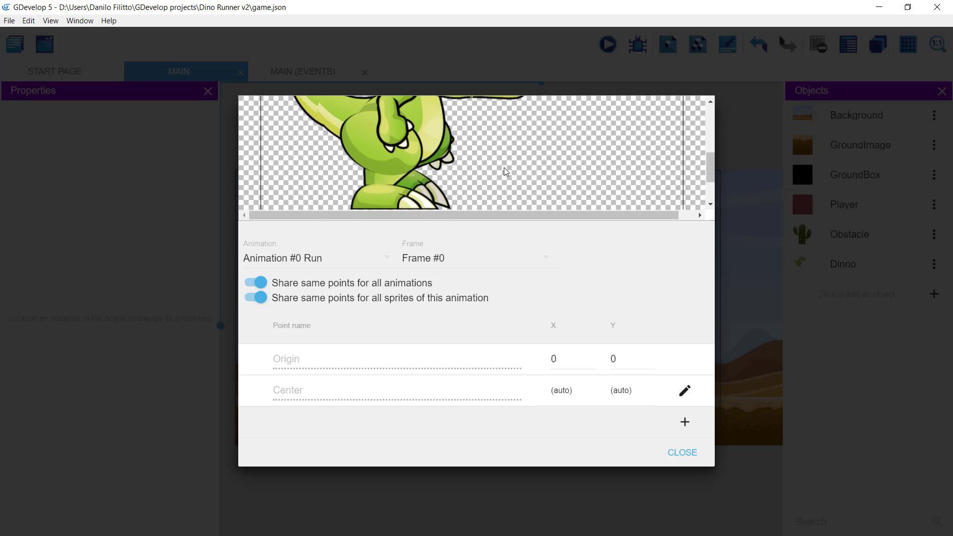
{"action": "scroll", "coordinate": [263, 145], "scroll_direction": "up", "scroll_amount": 3}
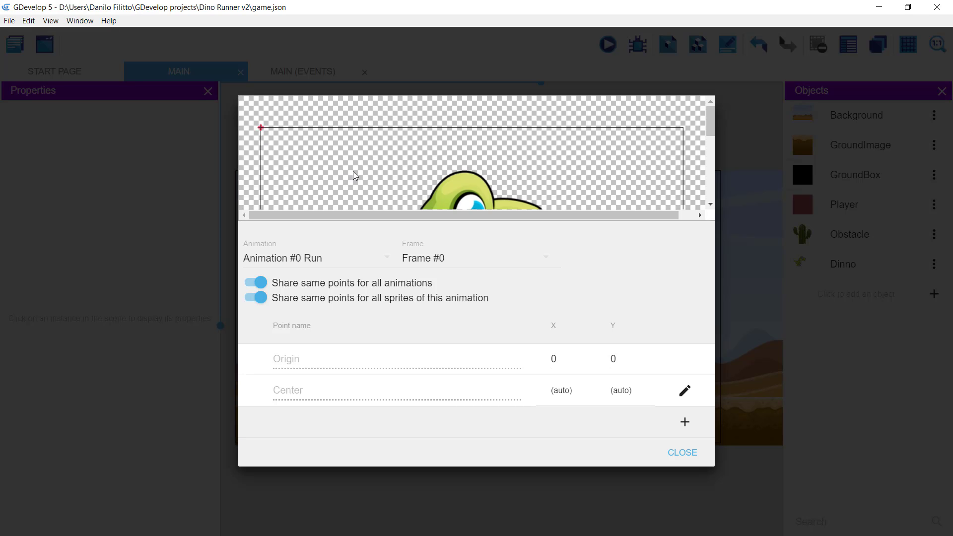
{"action": "scroll", "coordinate": [356, 175], "scroll_direction": "down", "scroll_amount": 5}
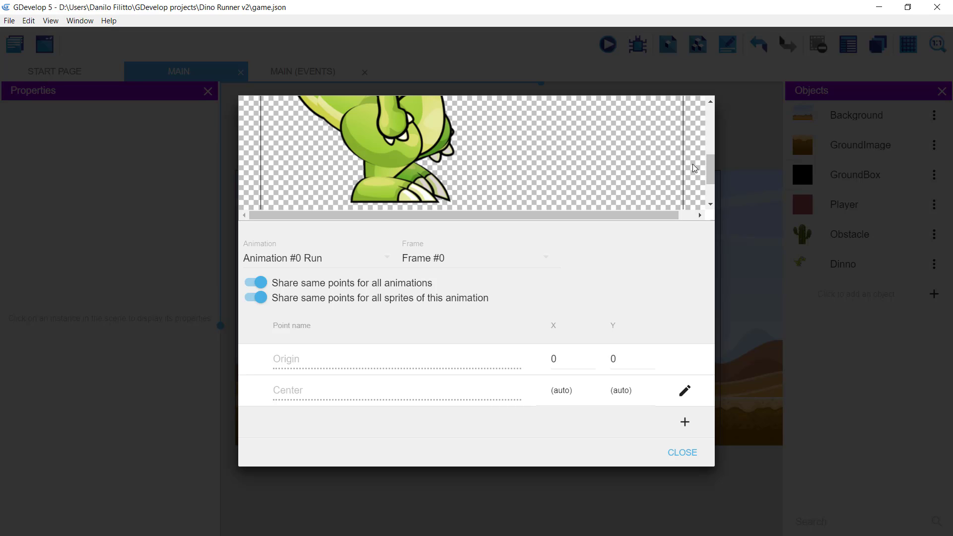
{"action": "left_click_drag", "start_coordinate": [712, 175], "coordinate": [711, 156]}
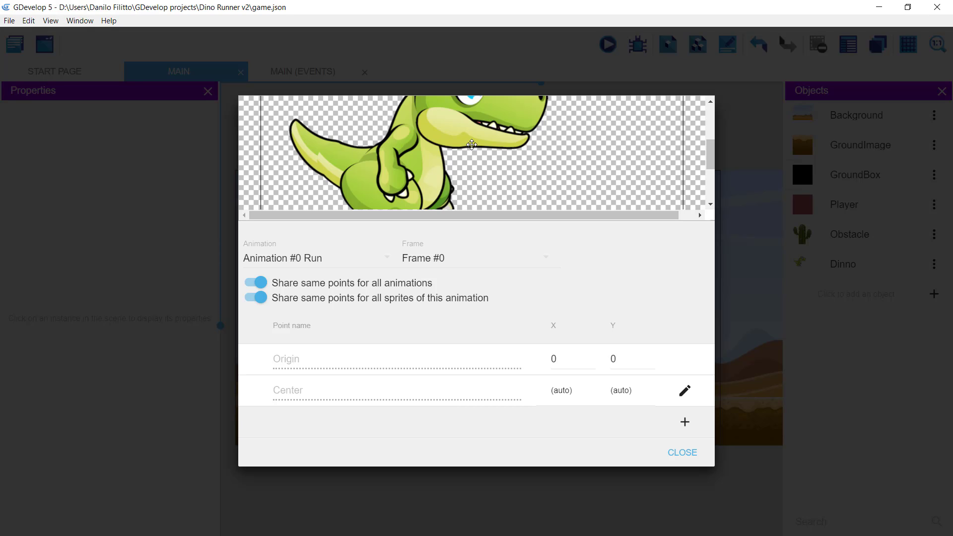
{"action": "scroll", "coordinate": [471, 143], "scroll_direction": "up", "scroll_amount": 3}
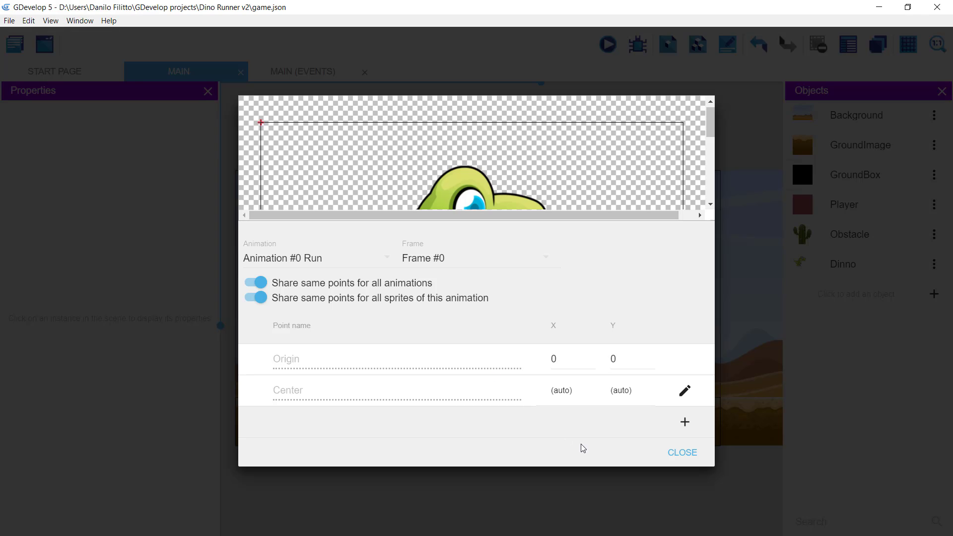
{"action": "left_click", "coordinate": [682, 453]}
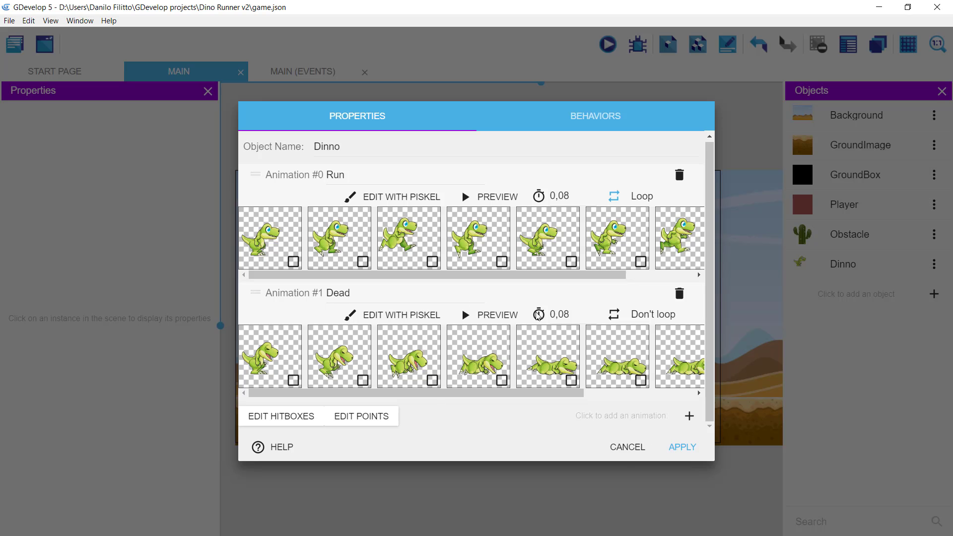
{"action": "left_click", "coordinate": [627, 447]}
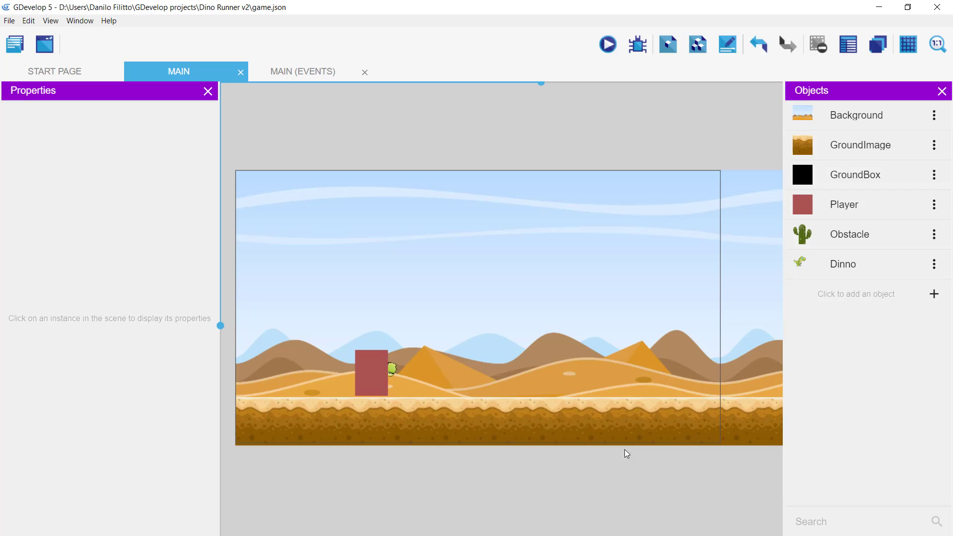
Preview the game to check how Dinno lines up with the semi-transparent Player box, and close the preview
{"action": "left_click", "coordinate": [608, 46]}
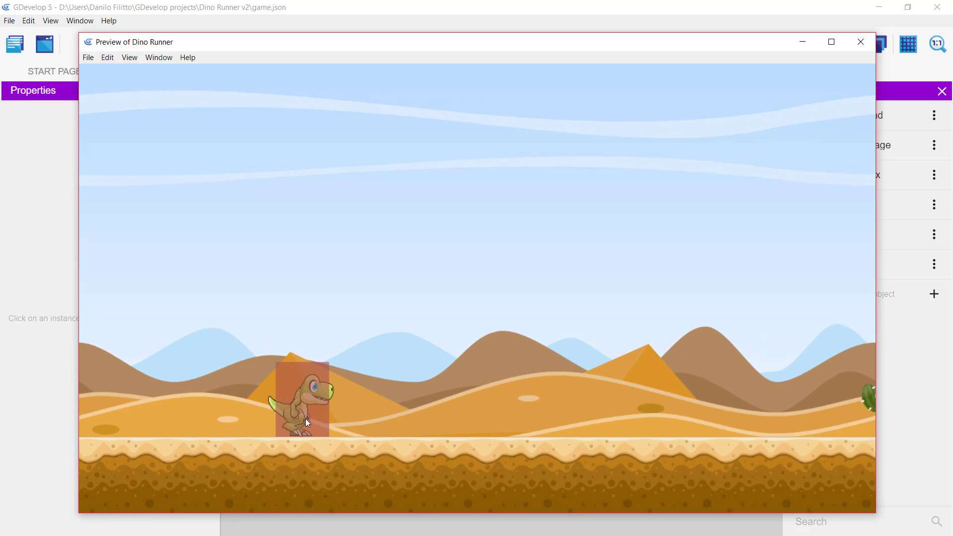
{"action": "left_click", "coordinate": [861, 43]}
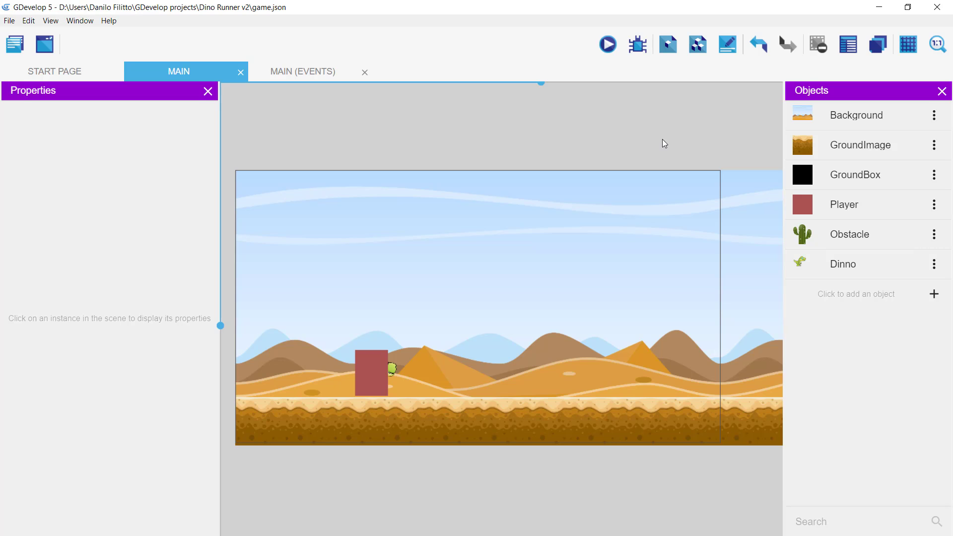
Set the X position in Dinno's position action to Player.PointX("Center")-20
{"action": "left_click", "coordinate": [305, 71]}
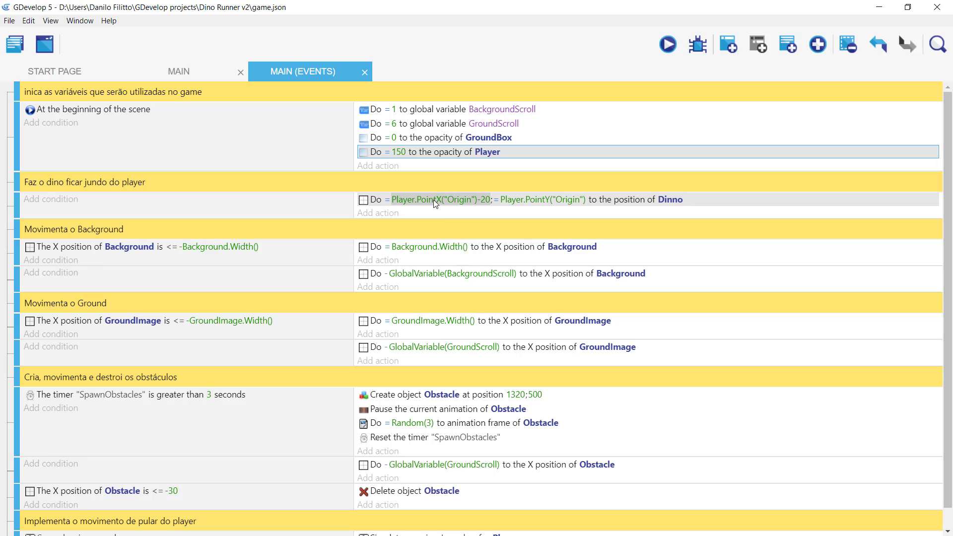
{"action": "double_click", "coordinate": [705, 206]}
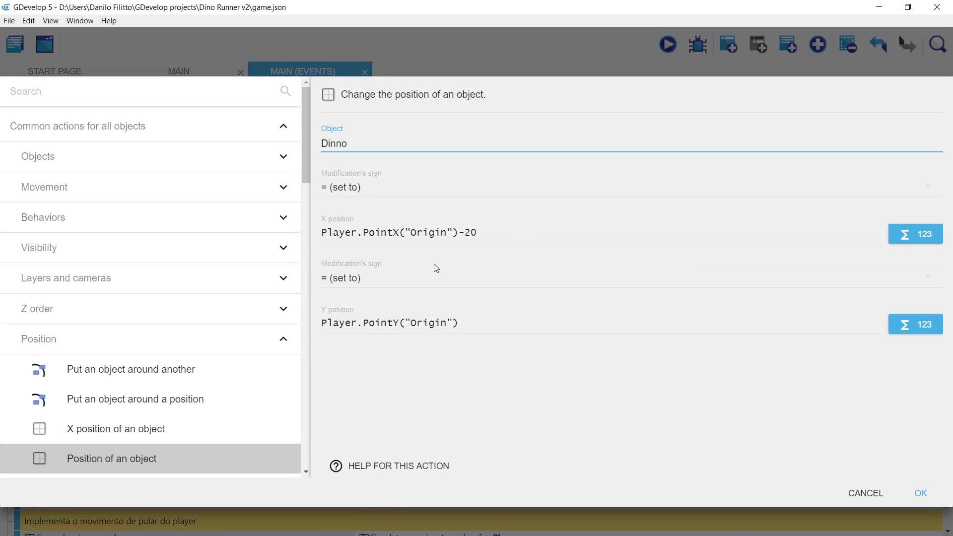
{"action": "left_click_drag", "start_coordinate": [449, 235], "coordinate": [413, 236]}
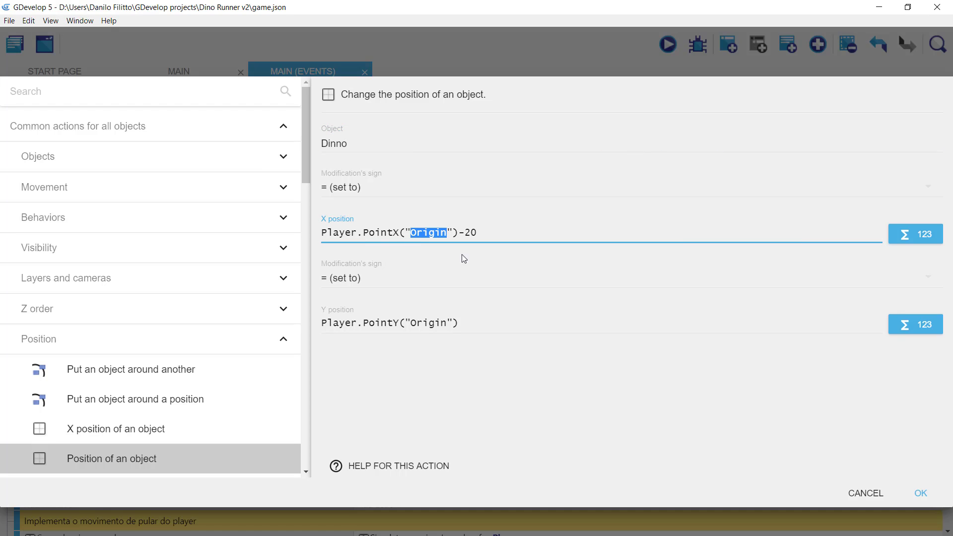
{"action": "type", "text": "Center"}
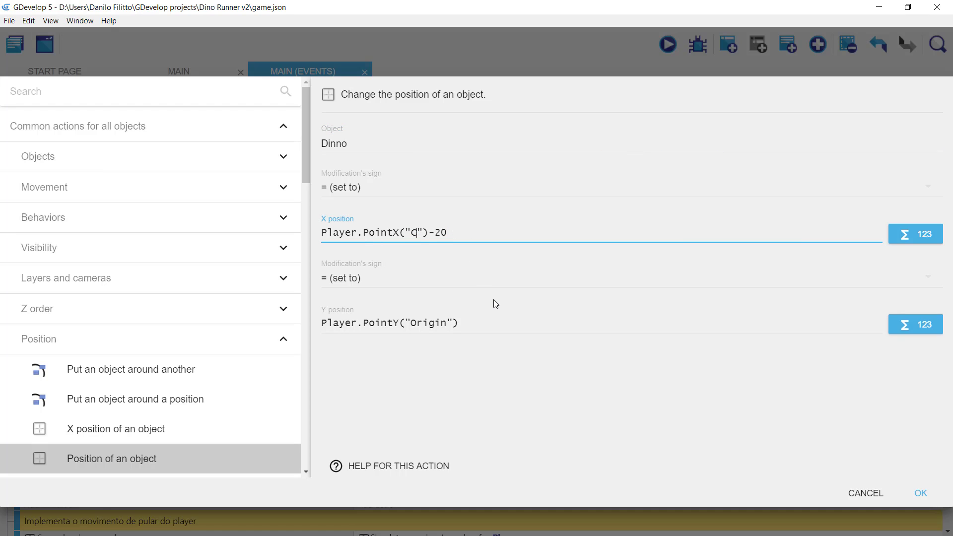
Set the Y position in Dinno's position action to Player.PointY("Center") and accept the action
{"action": "left_click", "coordinate": [446, 321]}
{"action": "key", "text": "BackSpace"}
{"action": "key", "text": "BackSpace"}
{"action": "key", "text": "BackSpace"}
{"action": "key", "text": "BackSpace"}
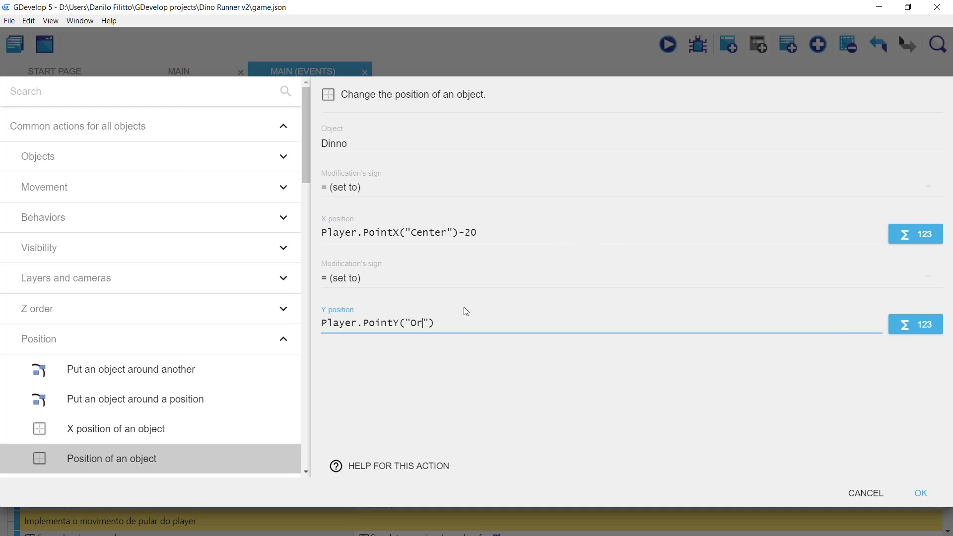
{"action": "type", "text": "Center"}
{"action": "key", "text": "BackSpace"}
{"action": "key", "text": "BackSpace"}
{"action": "type", "text": "enter"}
{"action": "left_click", "coordinate": [921, 494]}
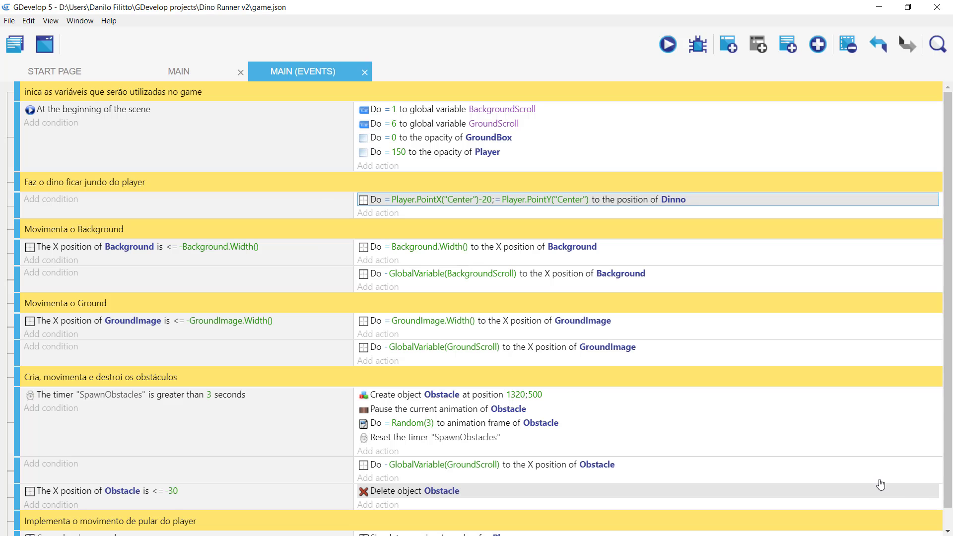
Examine where the Center point lies on the Player sprite, and leave the object editor without applying changes
{"action": "left_click", "coordinate": [193, 79]}
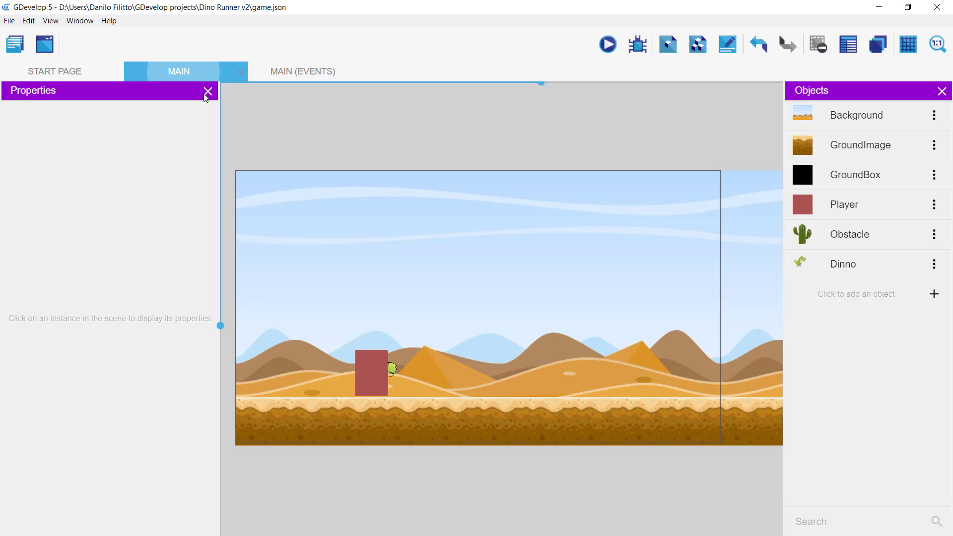
{"action": "left_click", "coordinate": [934, 205]}
{"action": "left_click", "coordinate": [911, 231]}
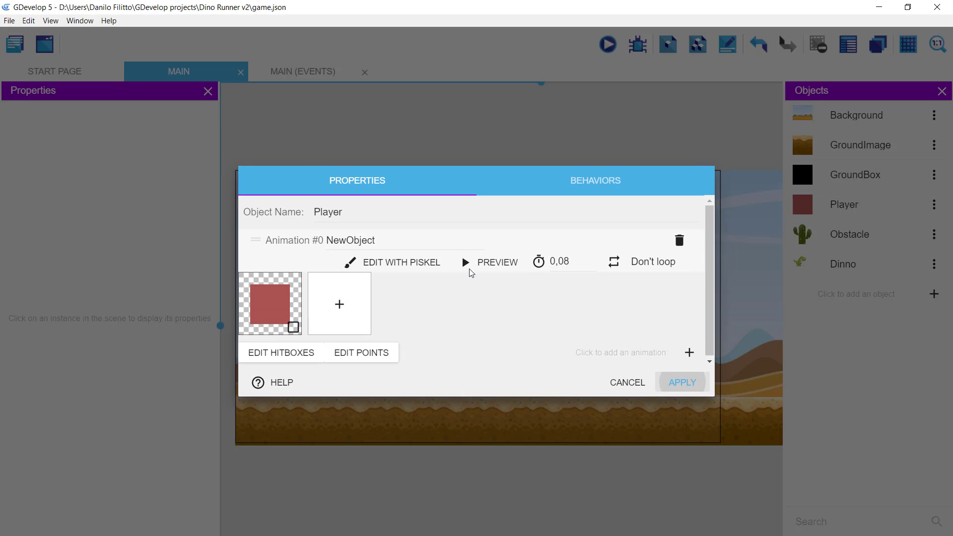
{"action": "left_click", "coordinate": [349, 352]}
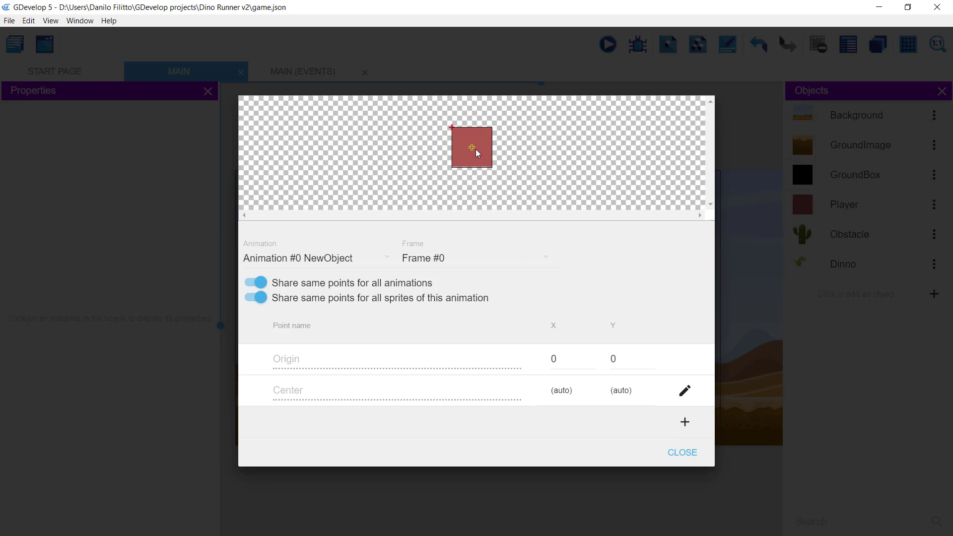
{"action": "left_click", "coordinate": [670, 453]}
{"action": "left_click", "coordinate": [626, 384]}
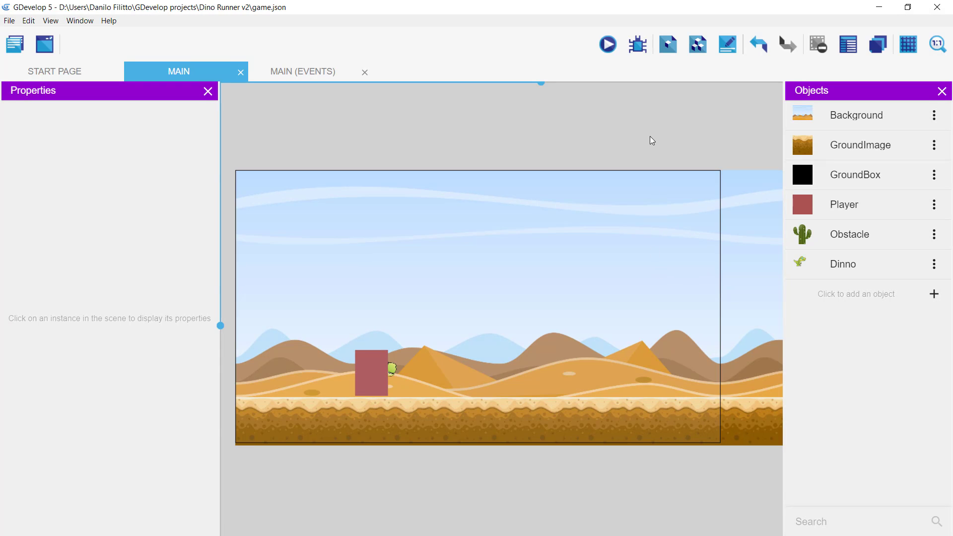
Preview the game to check Dinno's placement relative to the Player's Center point, and close the preview
{"action": "left_click", "coordinate": [608, 45]}
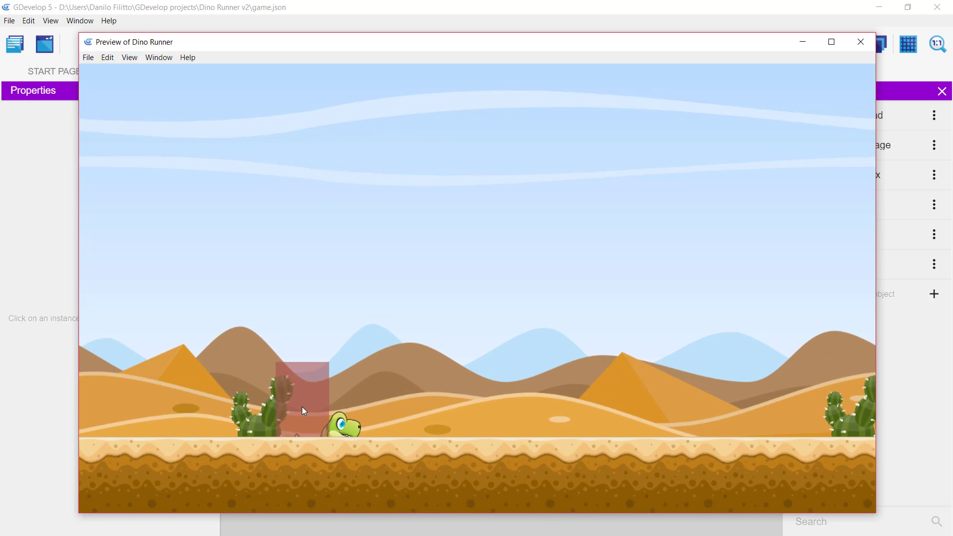
{"action": "left_click", "coordinate": [861, 41]}
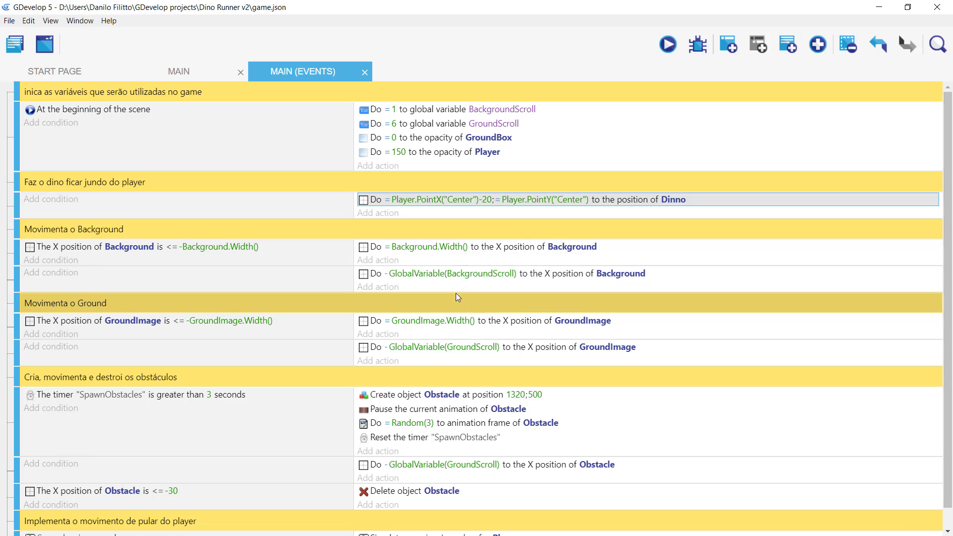
Compare Dinno's Origin point with the visible dinosaur artwork in the points editor, and cancel the object editor
{"action": "left_click", "coordinate": [192, 73]}
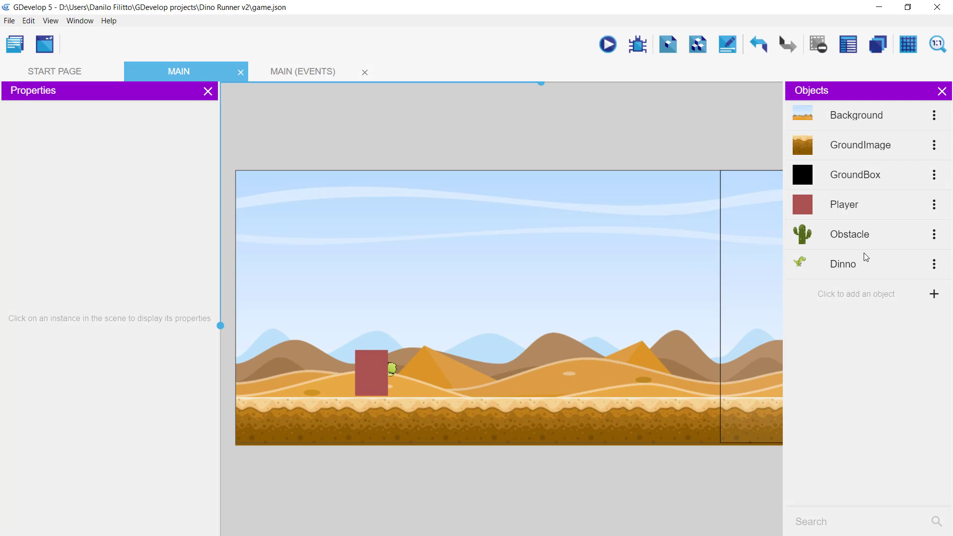
{"action": "left_click", "coordinate": [934, 264]}
{"action": "left_click", "coordinate": [911, 288]}
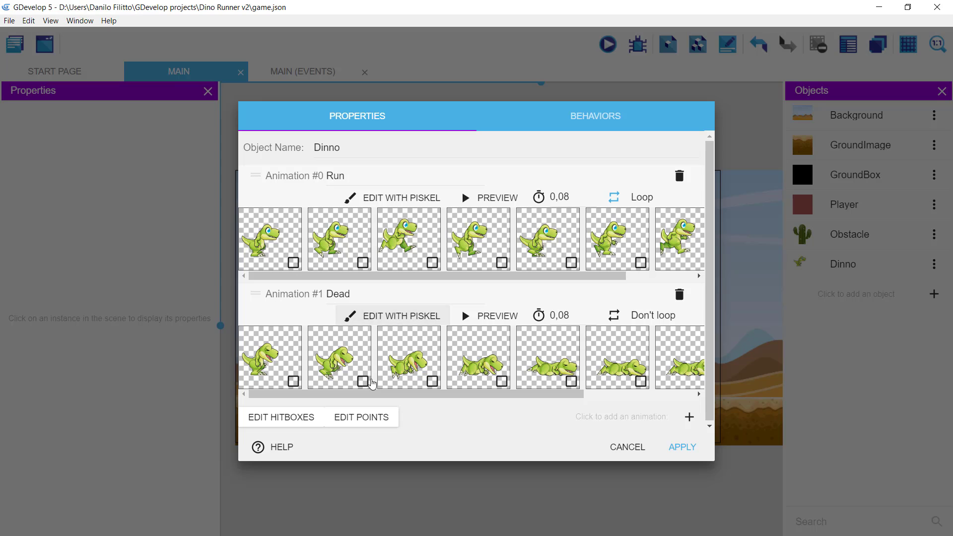
{"action": "left_click", "coordinate": [361, 421]}
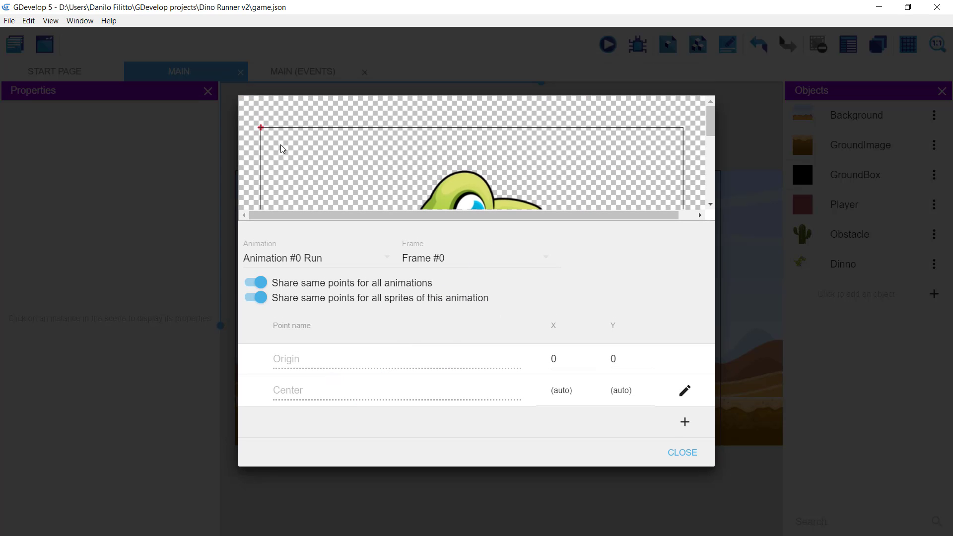
{"action": "scroll", "coordinate": [330, 163], "scroll_direction": "down", "scroll_amount": 2}
{"action": "scroll", "coordinate": [330, 163], "scroll_direction": "down", "scroll_amount": 1}
{"action": "scroll", "coordinate": [317, 159], "scroll_direction": "up", "scroll_amount": 5}
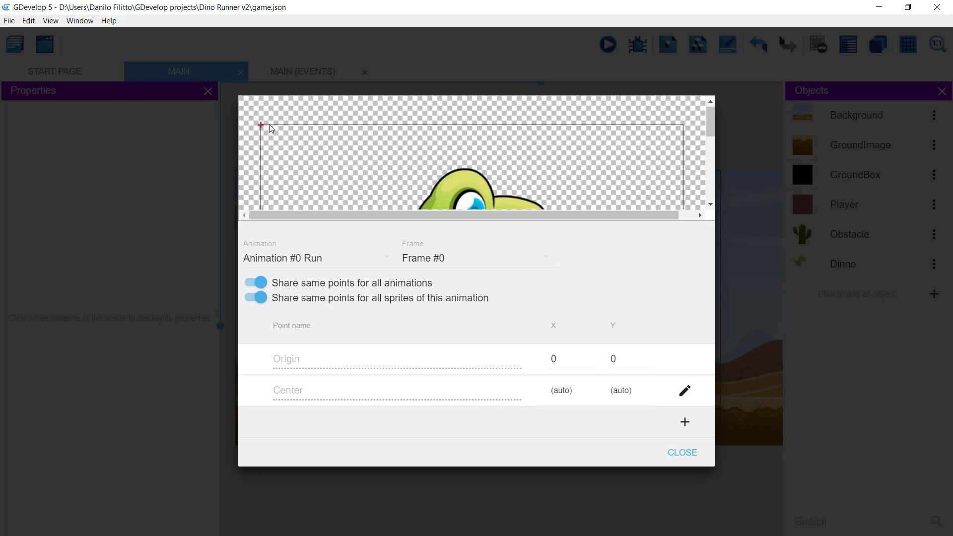
{"action": "scroll", "coordinate": [360, 189], "scroll_direction": "down", "scroll_amount": 2}
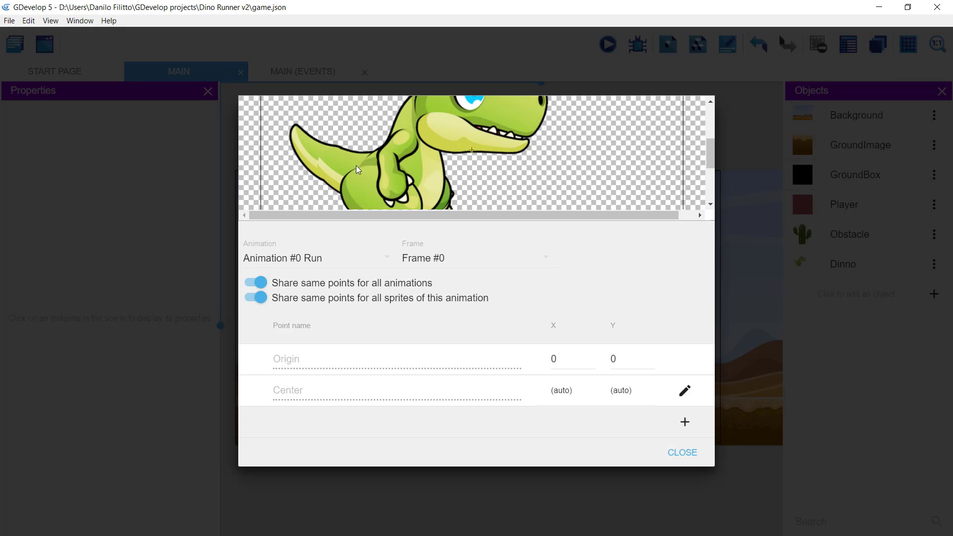
{"action": "scroll", "coordinate": [283, 140], "scroll_direction": "up", "scroll_amount": 3}
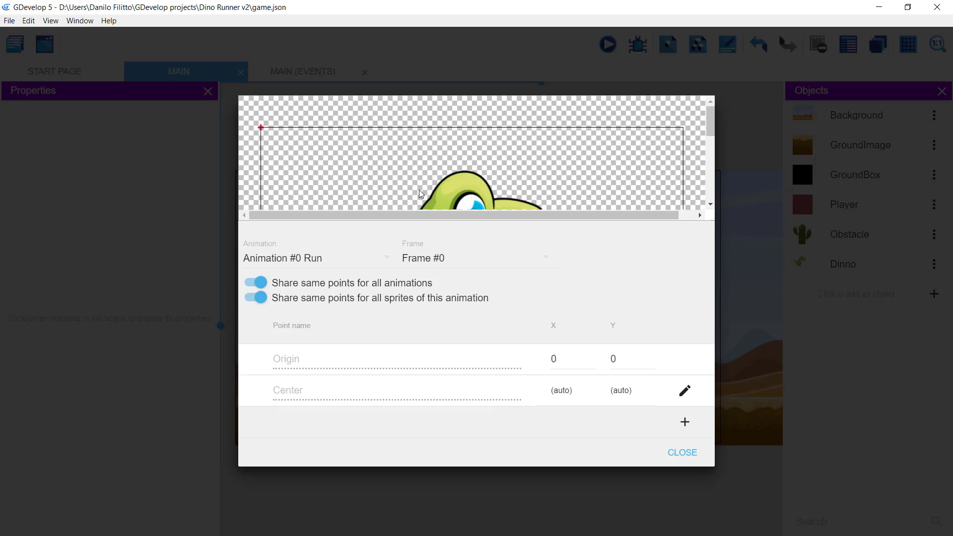
{"action": "left_click", "coordinate": [680, 452]}
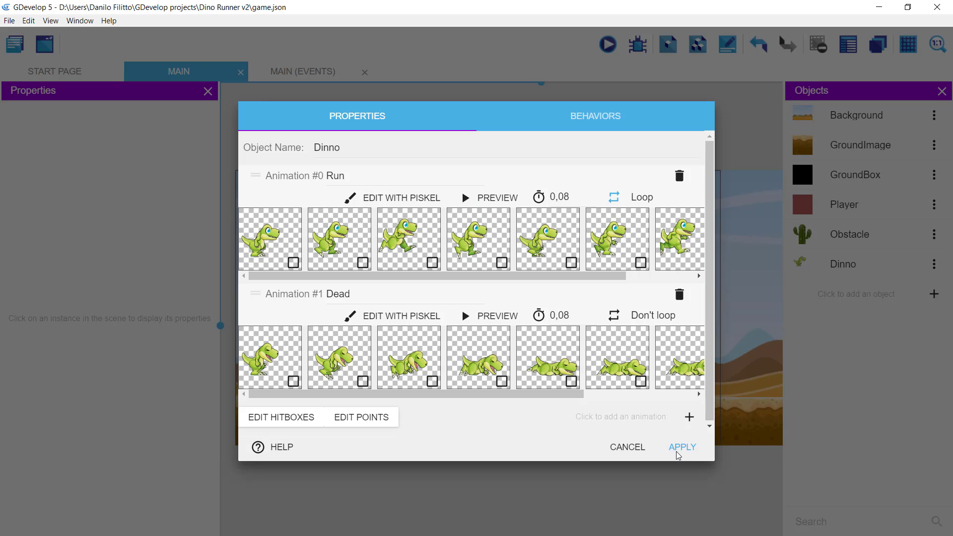
{"action": "left_click", "coordinate": [624, 448]}
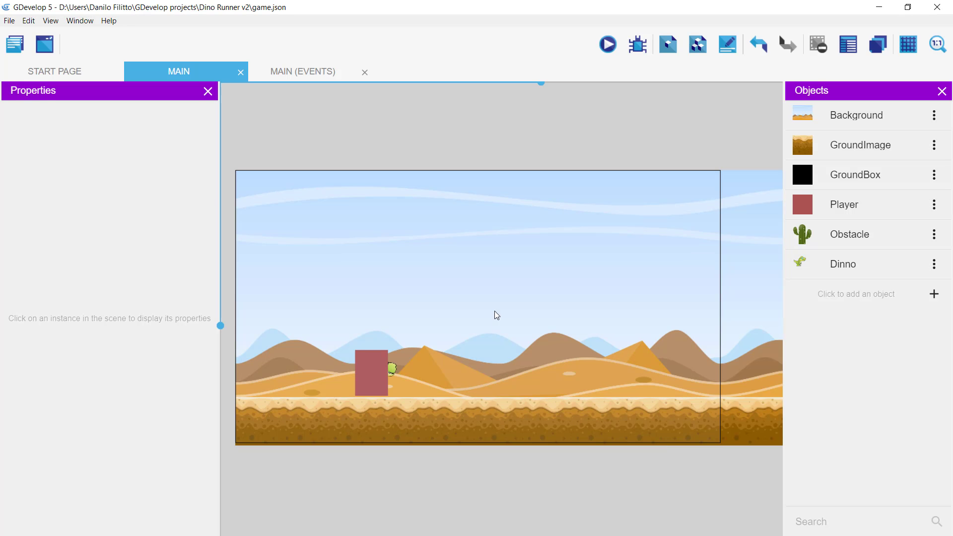
Change the X position in Dinno's position action to Player.PointX("Origin")-20
{"action": "left_click", "coordinate": [293, 71]}
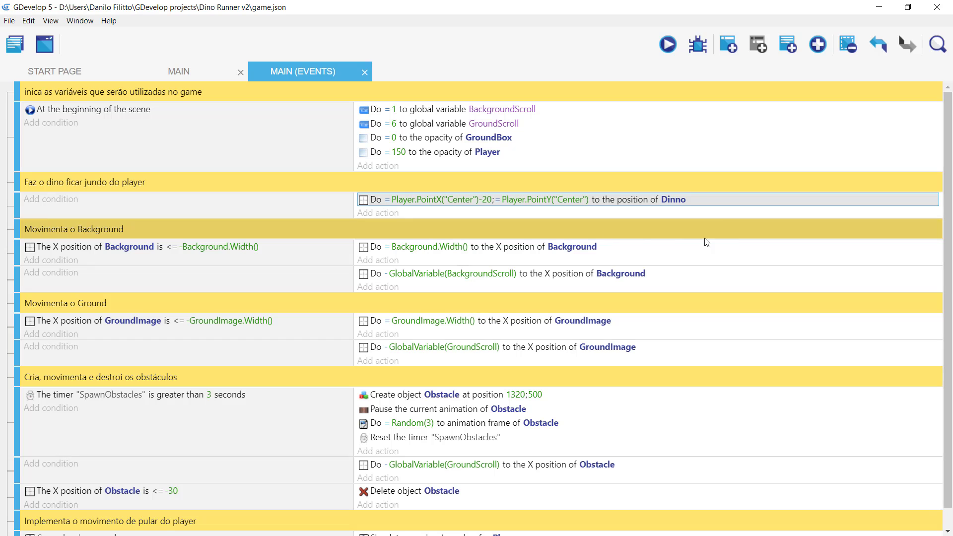
{"action": "double_click", "coordinate": [706, 201]}
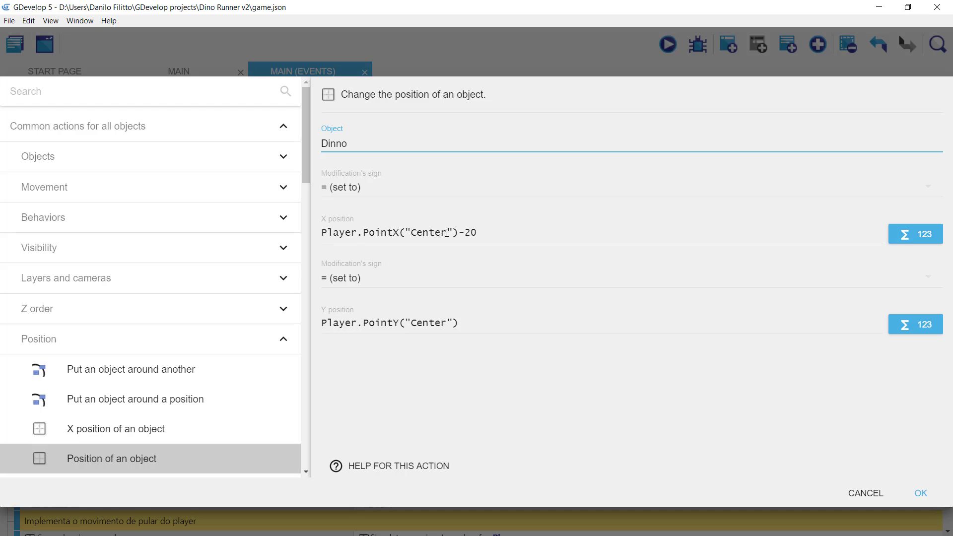
{"action": "double_click", "coordinate": [444, 232]}
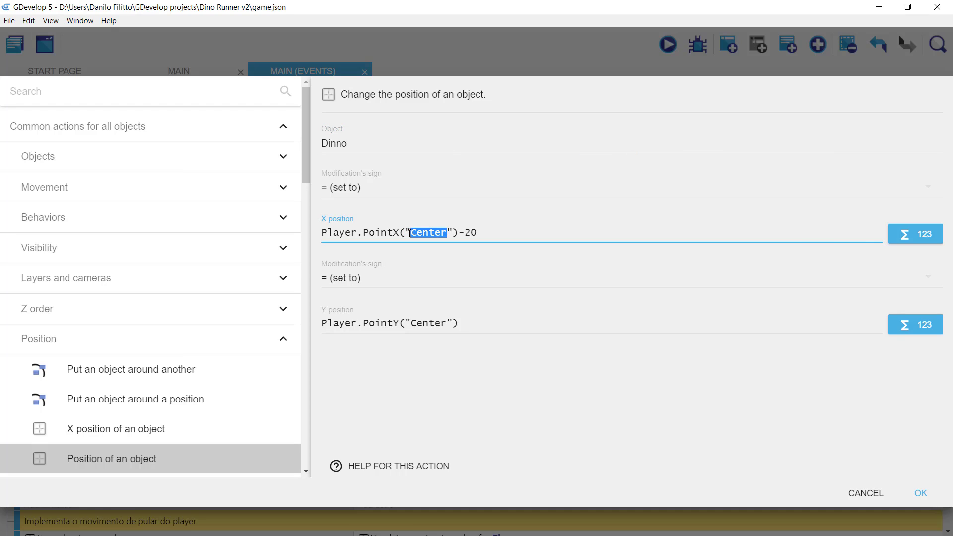
{"action": "type", "text": "Ori"}
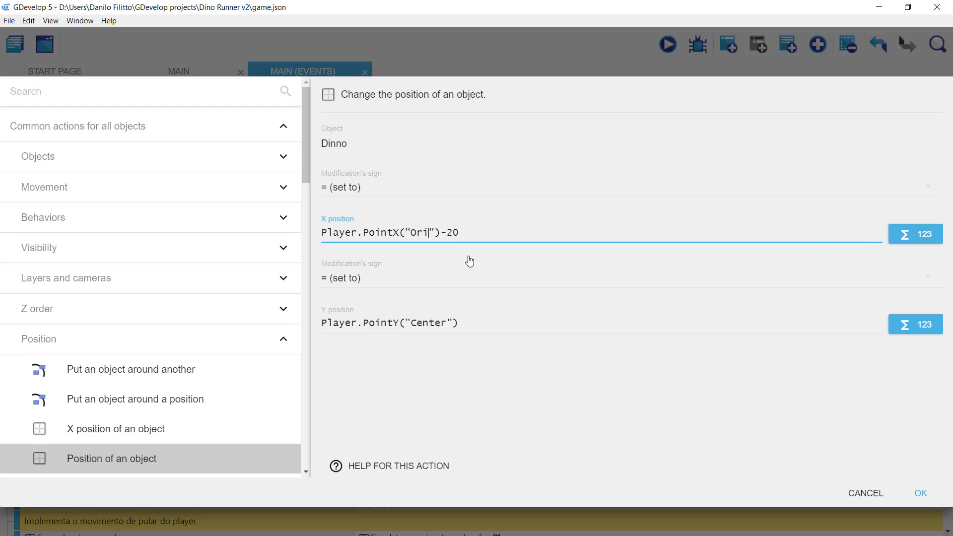
{"action": "type", "text": "ng"}
{"action": "key", "text": "BackSpace"}
{"action": "key", "text": "BackSpace"}
{"action": "type", "text": "gin"}
Set the Y position in Dinno's position action to Player.PointY("Origin") and accept the action
{"action": "left_click", "coordinate": [444, 323]}
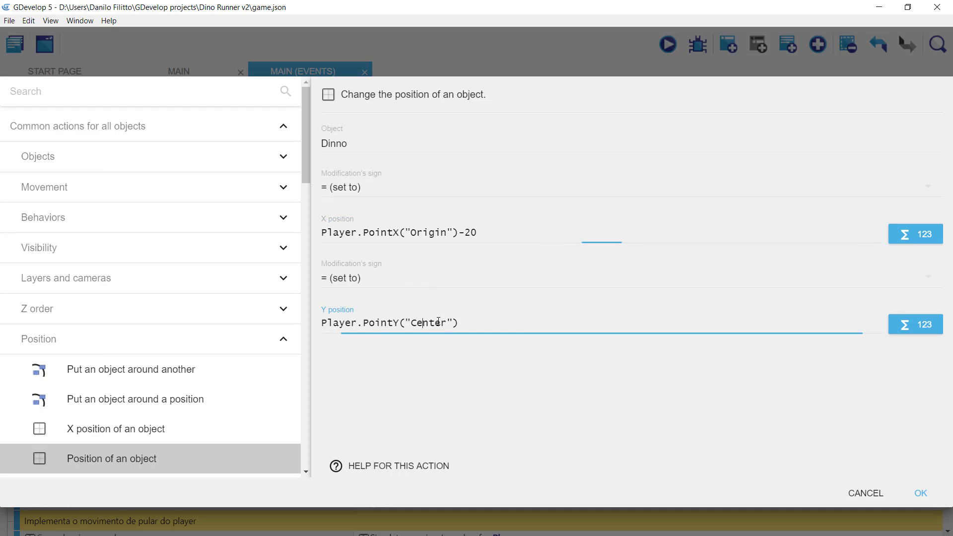
{"action": "left_click_drag", "start_coordinate": [444, 323], "coordinate": [415, 324]}
{"action": "type", "text": "O"}
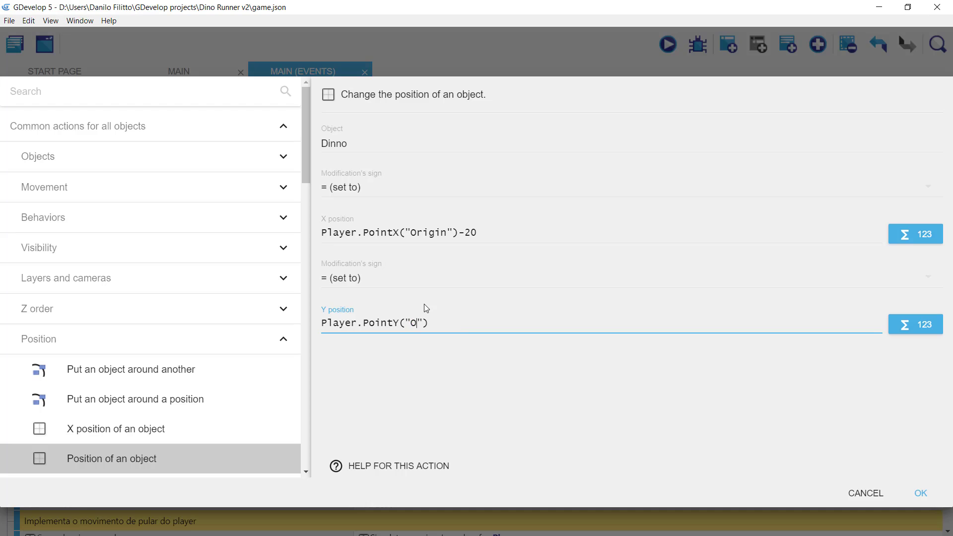
{"action": "type", "text": "rigin"}
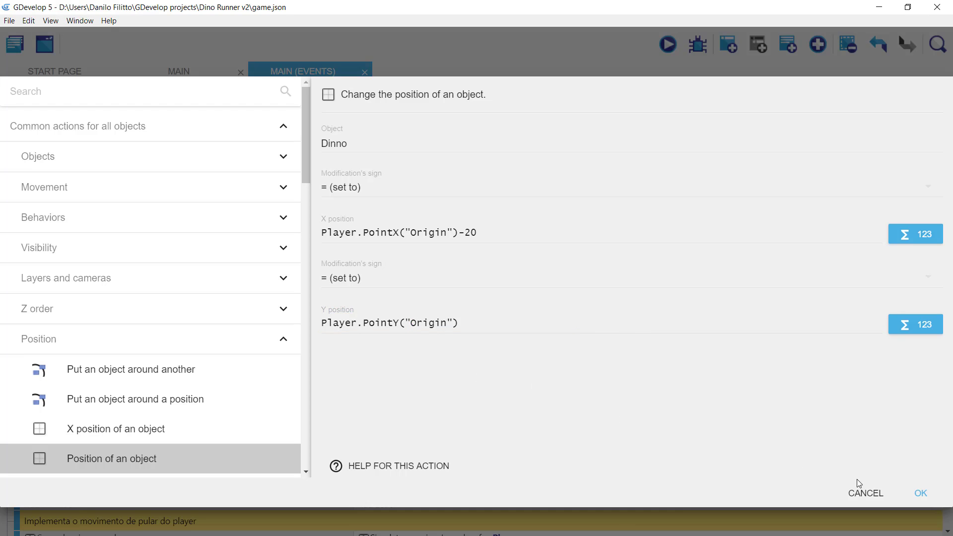
{"action": "left_click", "coordinate": [921, 493]}
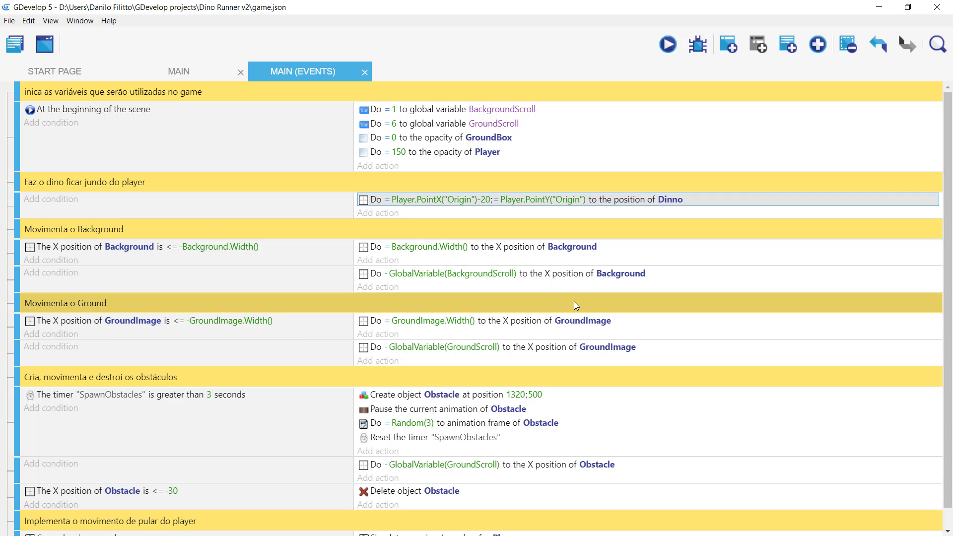
Examine where the Origin point lies on the Player sprite in its points editor, and close the object editor
{"action": "left_click", "coordinate": [179, 72]}
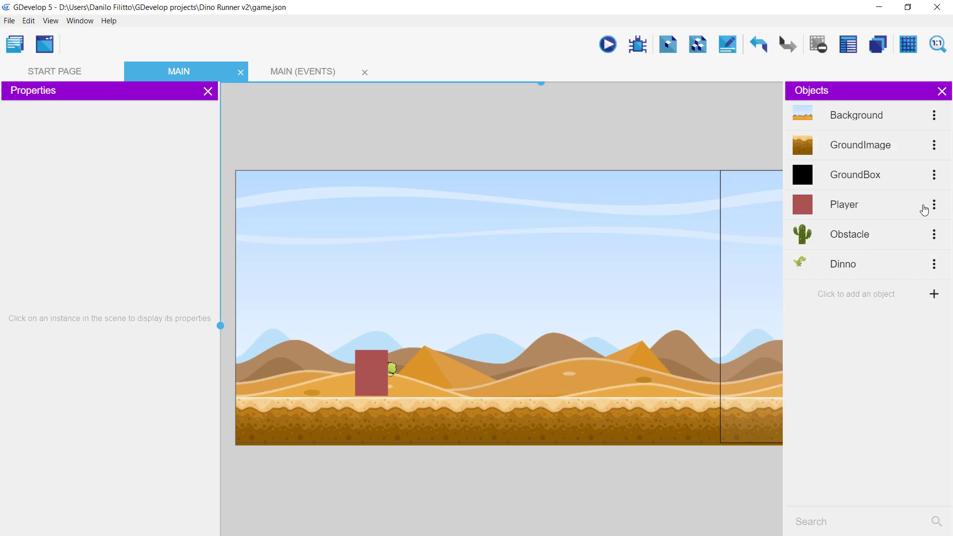
{"action": "left_click", "coordinate": [933, 205]}
{"action": "left_click", "coordinate": [870, 228]}
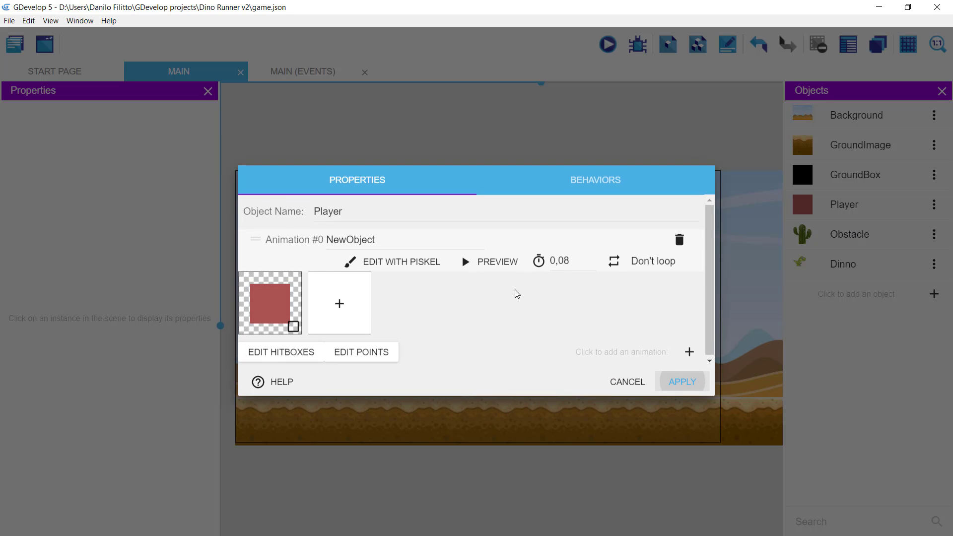
{"action": "left_click", "coordinate": [355, 351]}
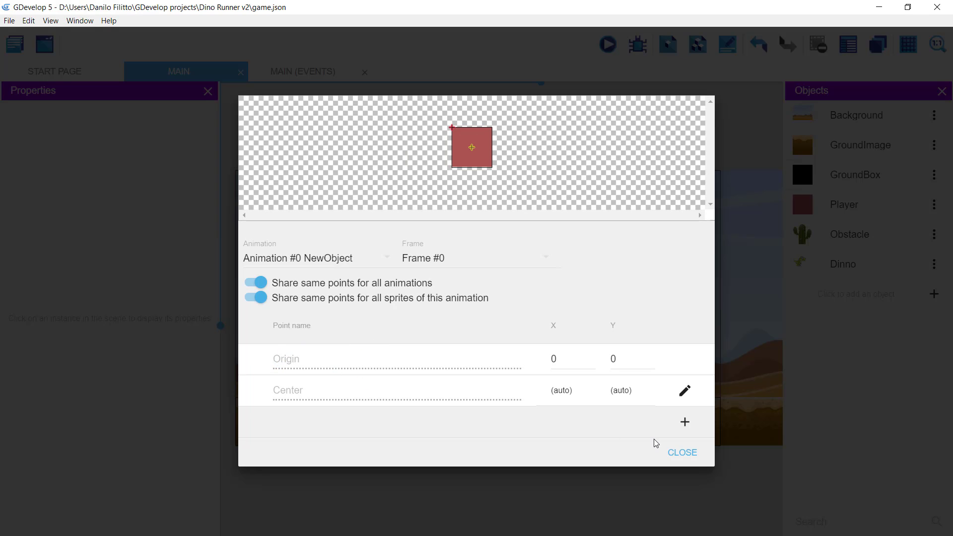
{"action": "left_click", "coordinate": [678, 452]}
{"action": "left_click", "coordinate": [663, 383]}
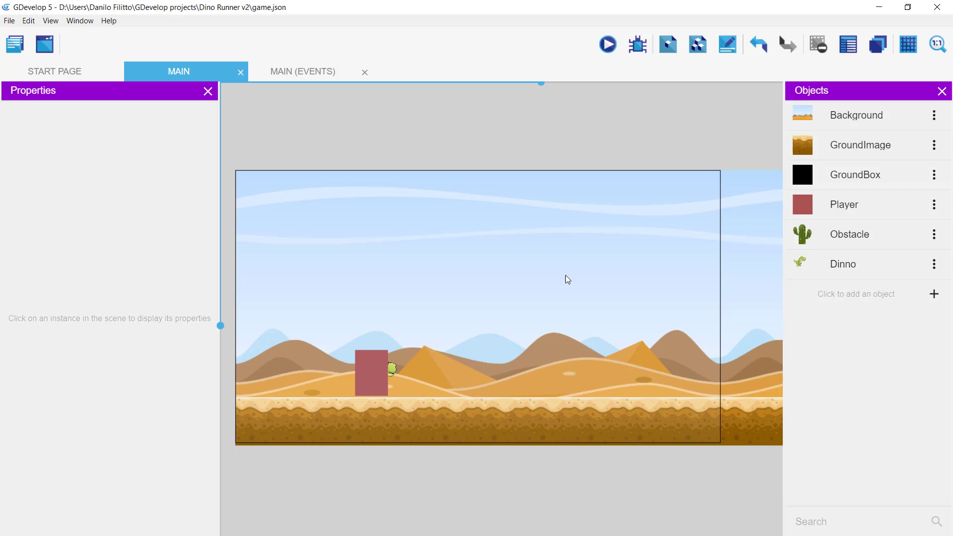
Compare Dinno's position action with the Player's Origin and Center coordinates, cancel the object editor, and return to the scene events
{"action": "left_click", "coordinate": [303, 71]}
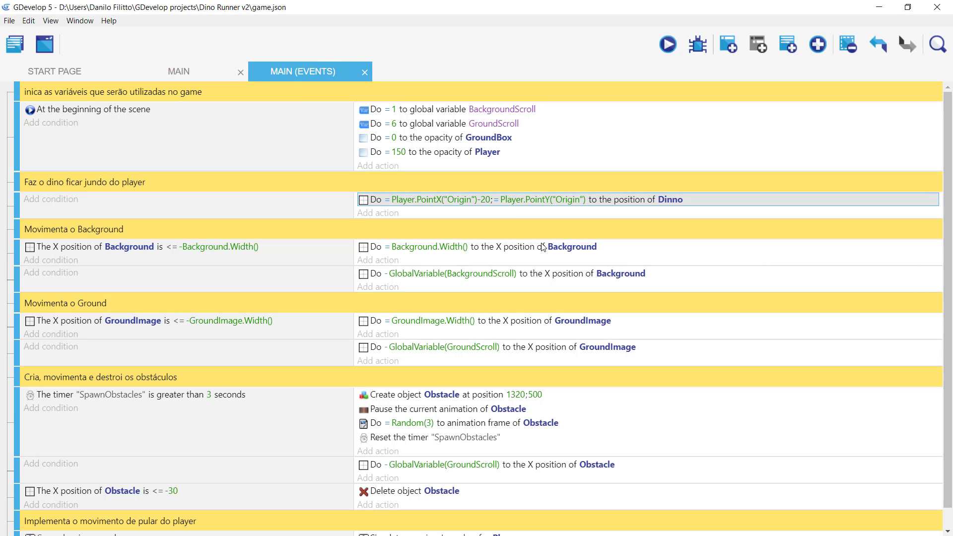
{"action": "left_click", "coordinate": [180, 72]}
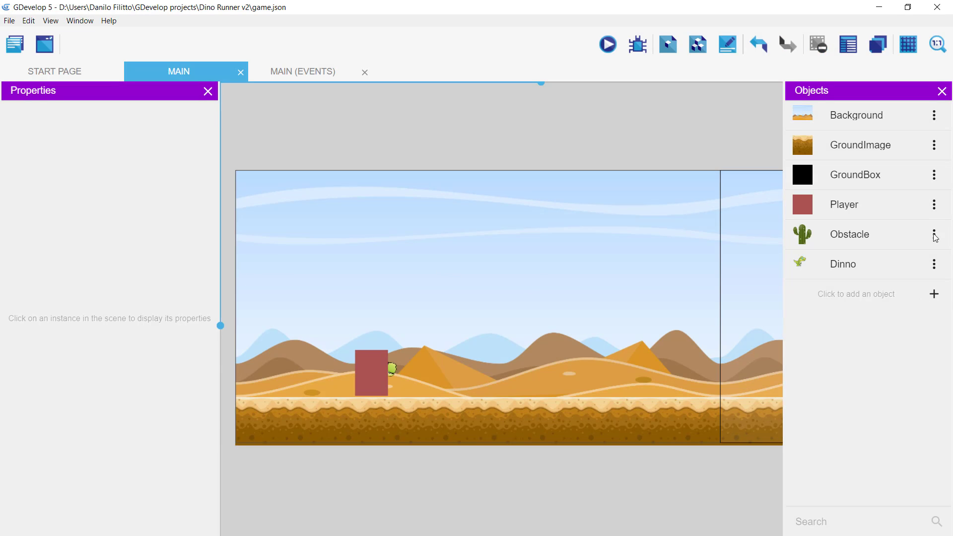
{"action": "left_click", "coordinate": [934, 205]}
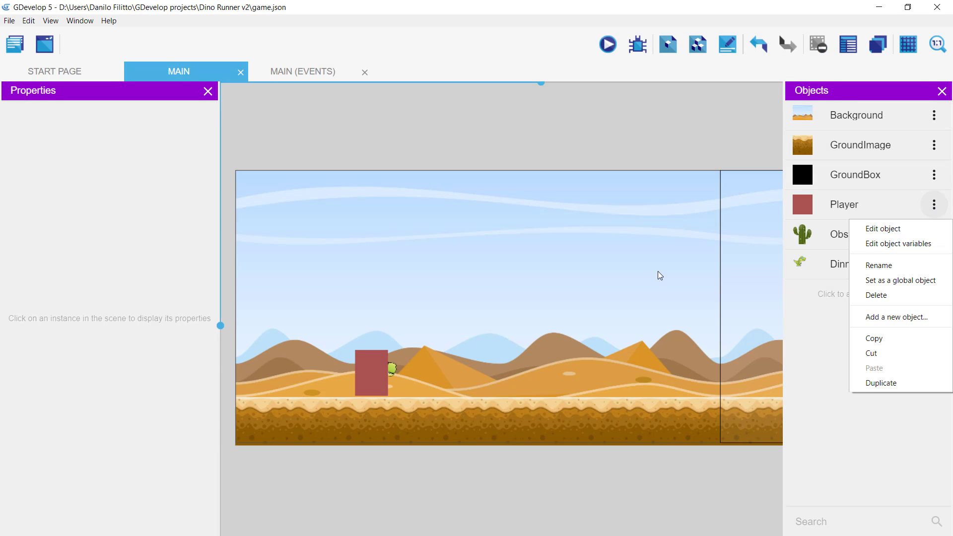
{"action": "left_click", "coordinate": [869, 228]}
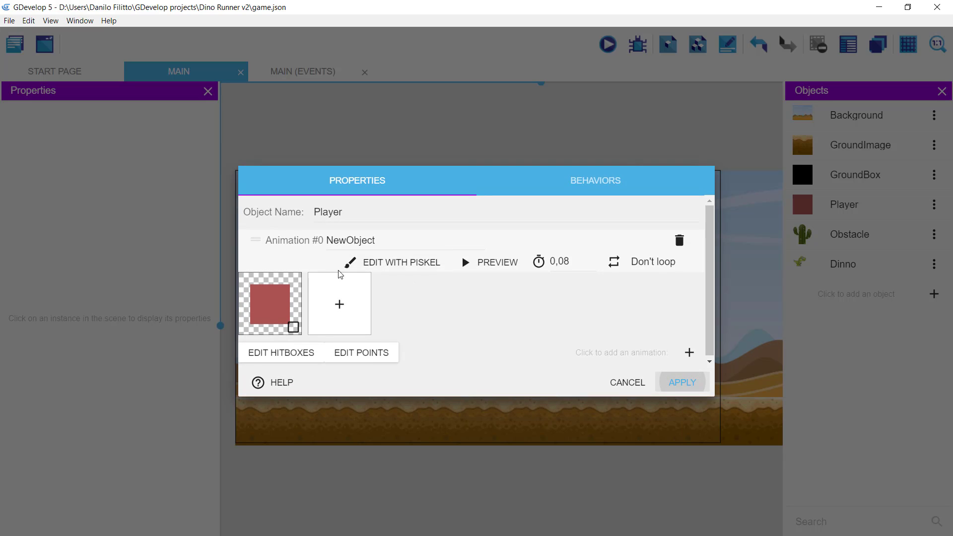
{"action": "left_click", "coordinate": [342, 353]}
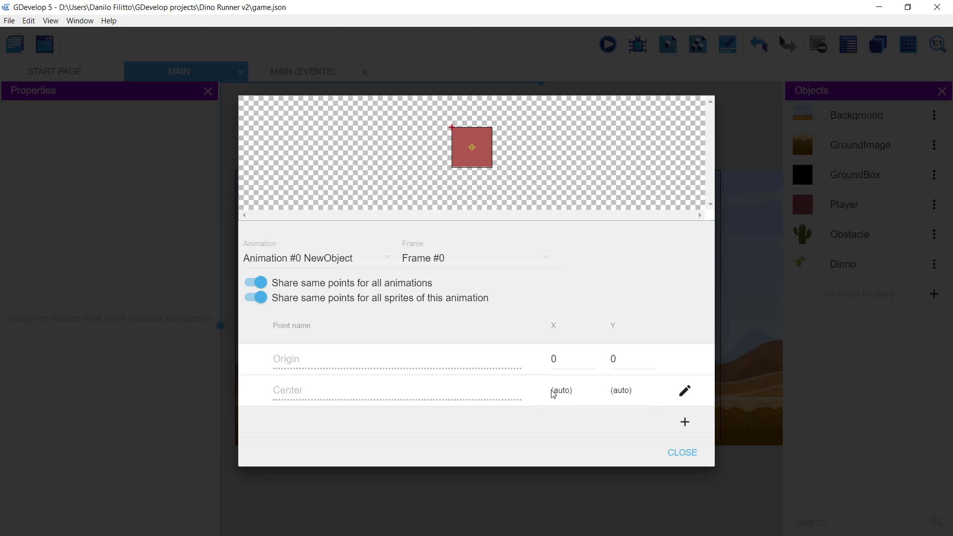
{"action": "left_click", "coordinate": [683, 453]}
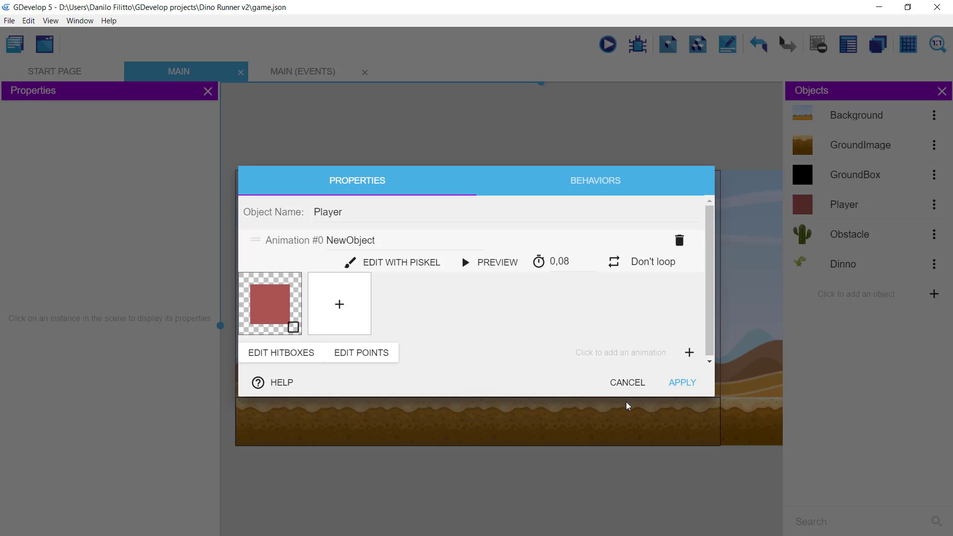
{"action": "left_click", "coordinate": [627, 384]}
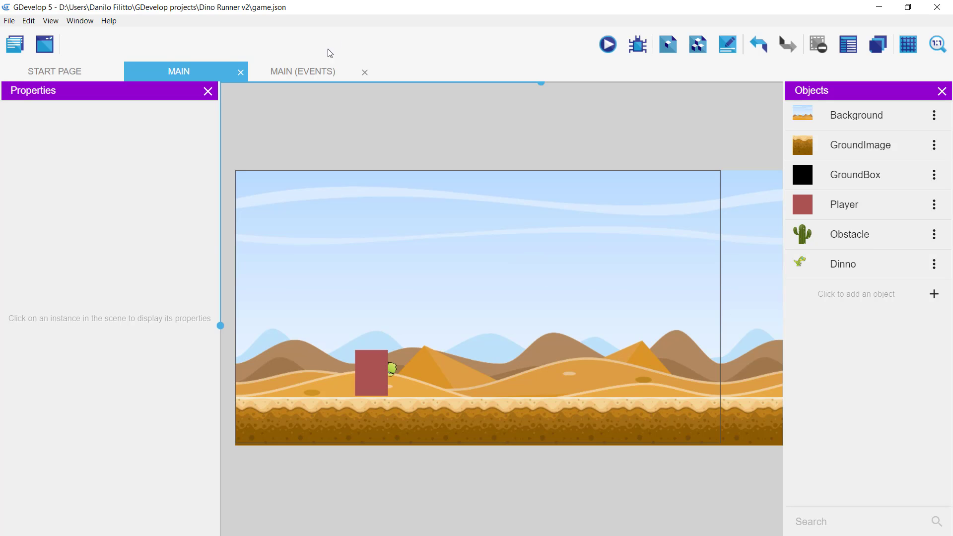
{"action": "left_click", "coordinate": [315, 71]}
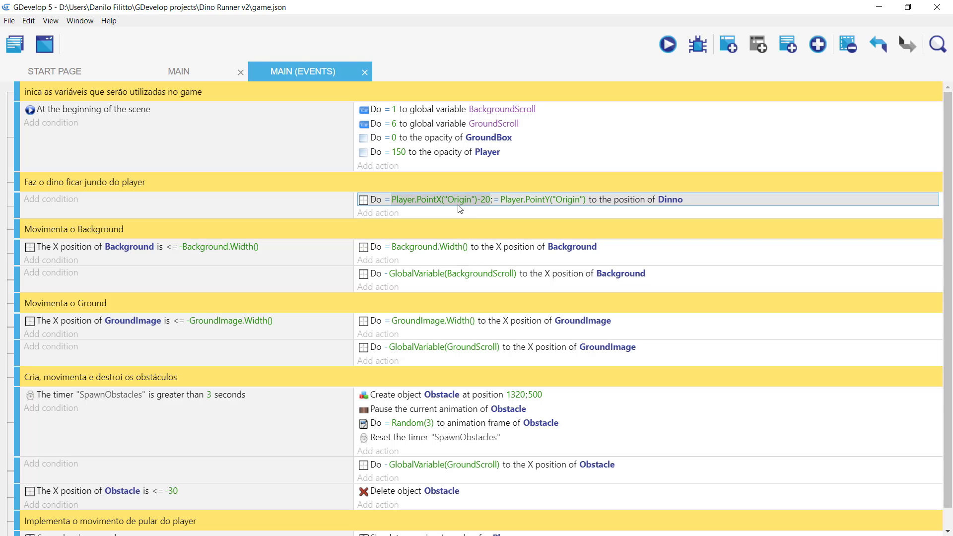